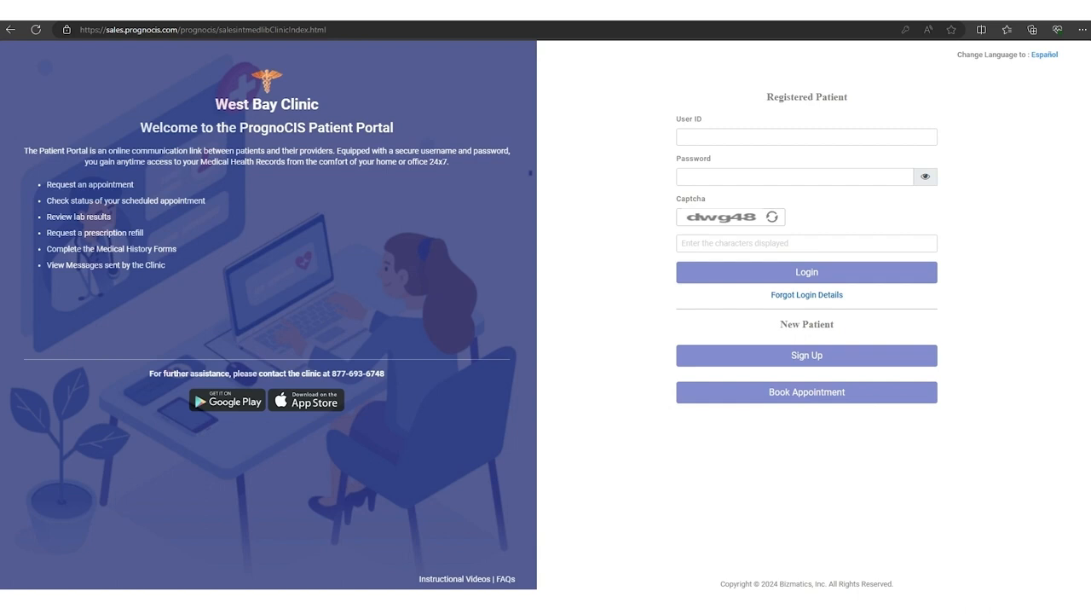
Step: Log in to the patient portal as a registered patient with the user ID and current password
click(730, 139)
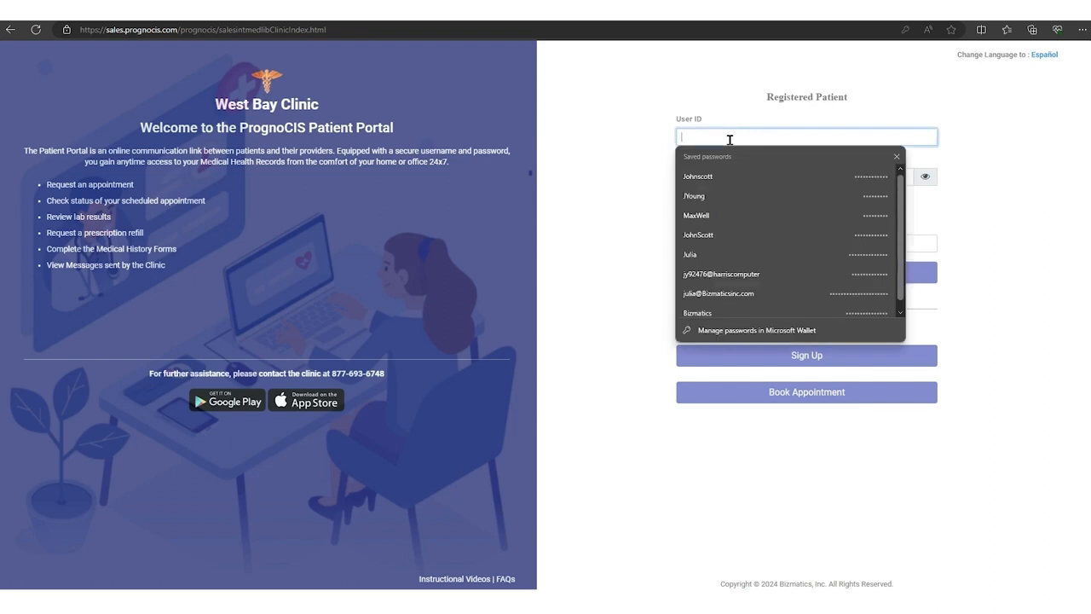
text(AbboS)
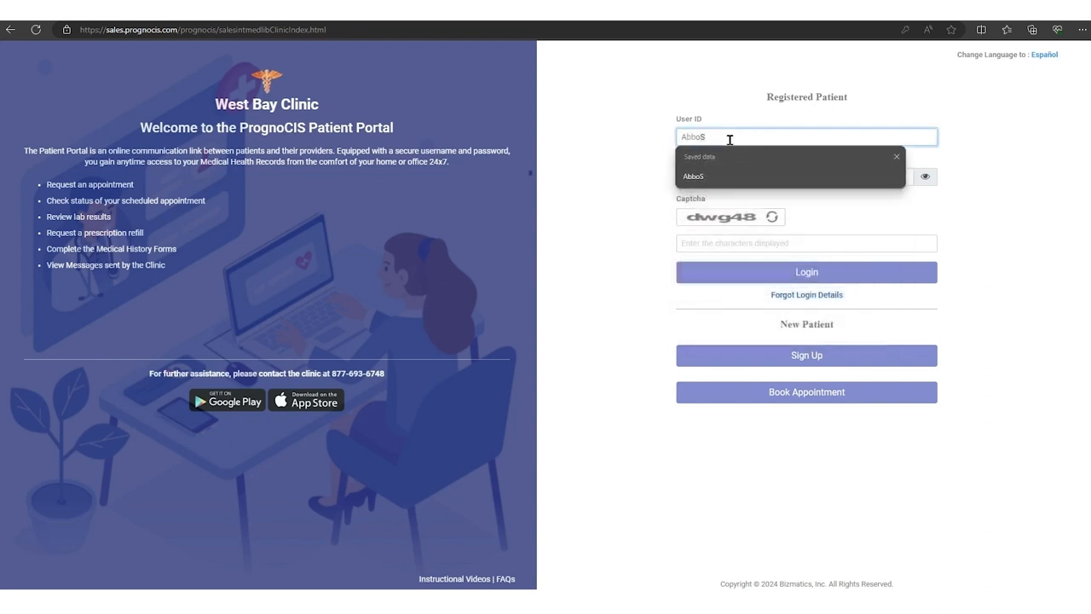
key(Tab)
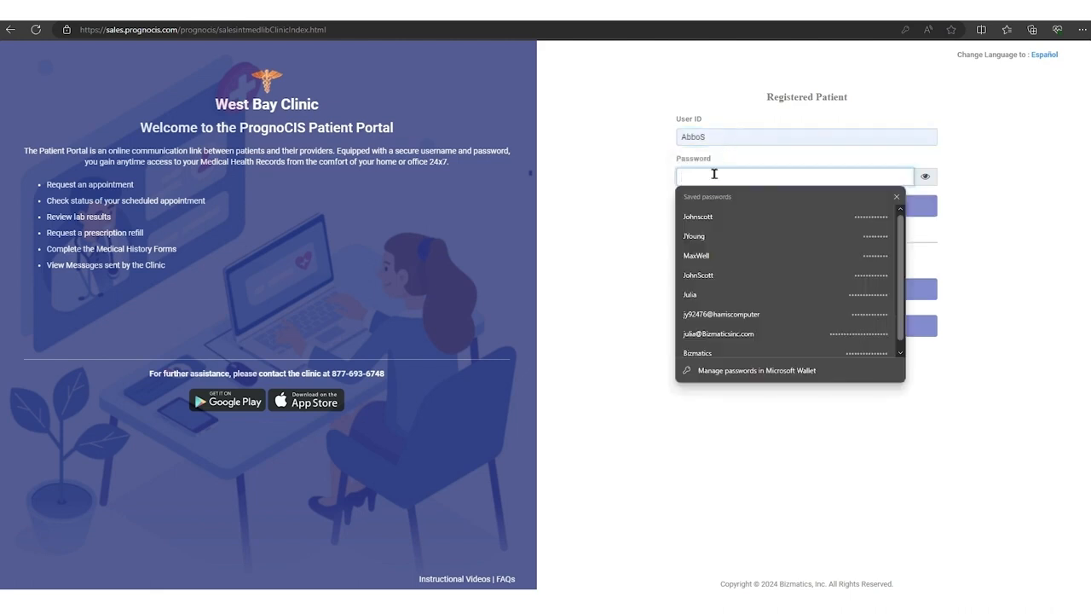
text(••)
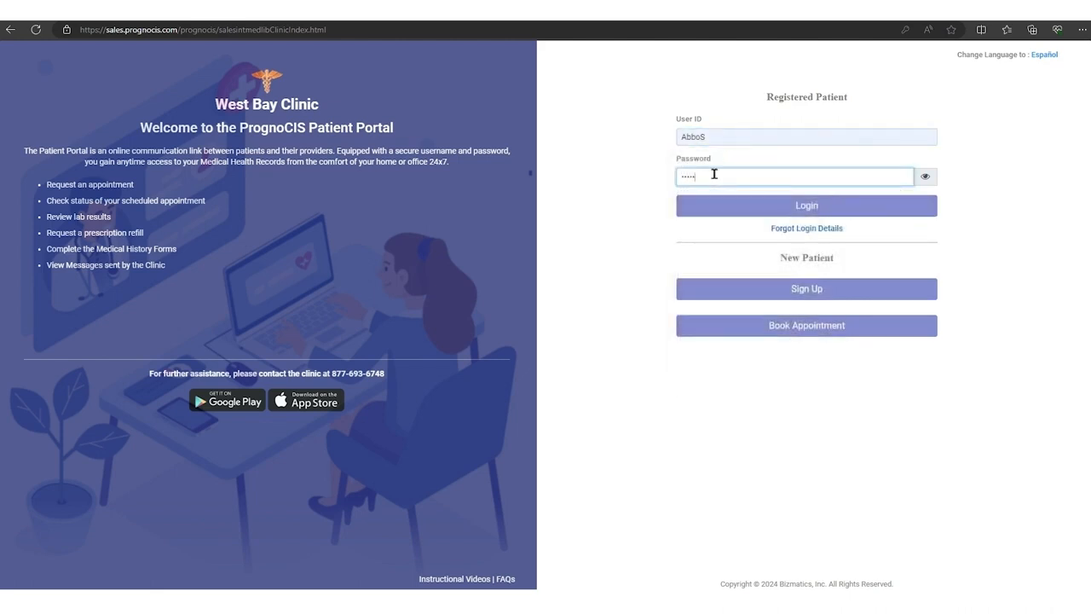
click(761, 206)
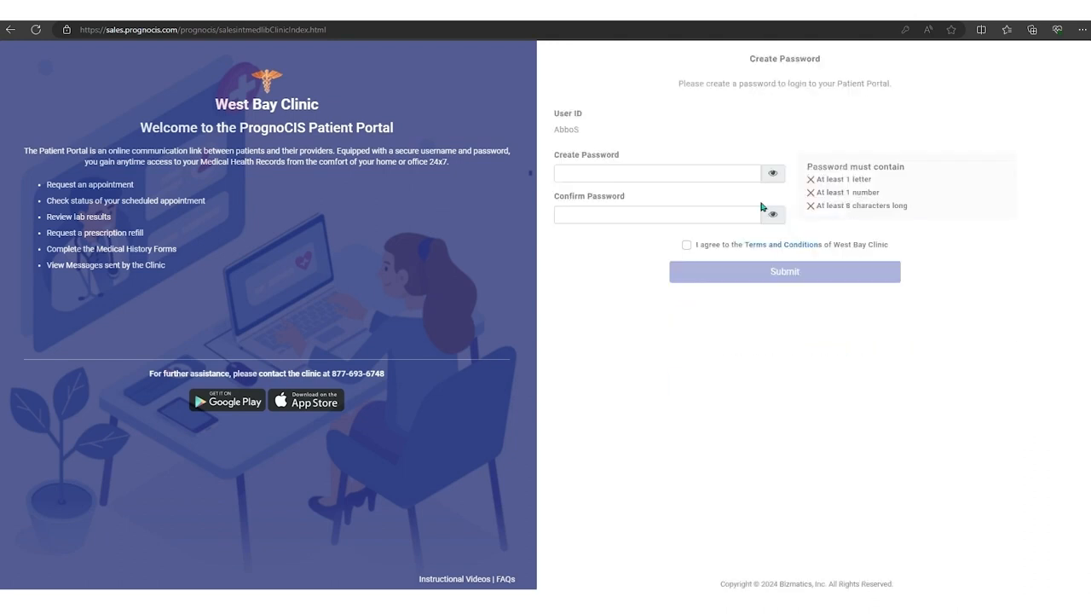
Step: Create and confirm a new account password, agree to the Terms and Conditions, submit it and acknowledge the confirmation
click(660, 172)
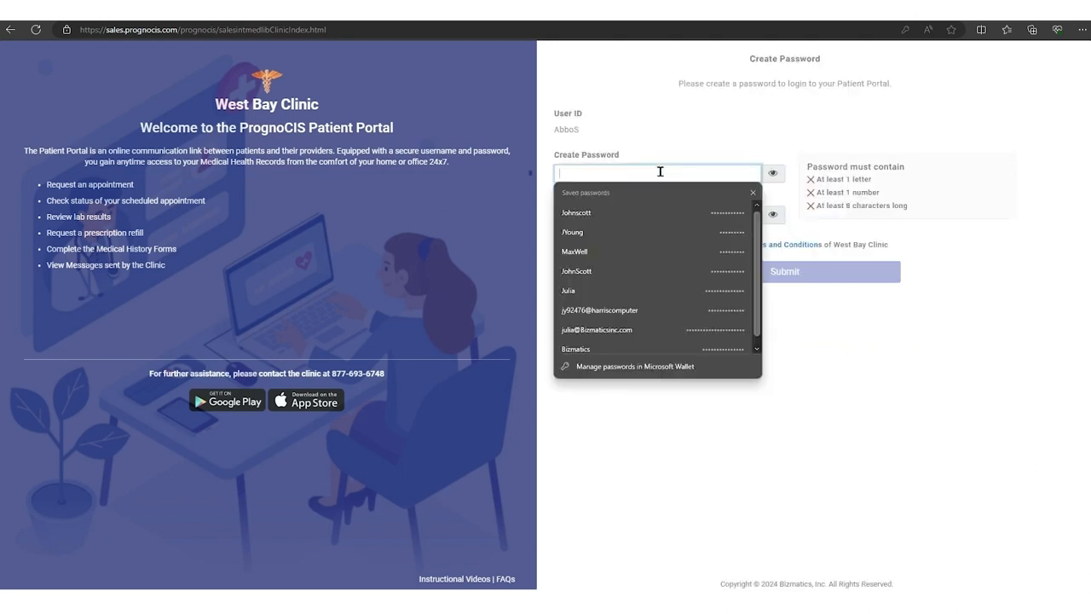
text(•••••••••)
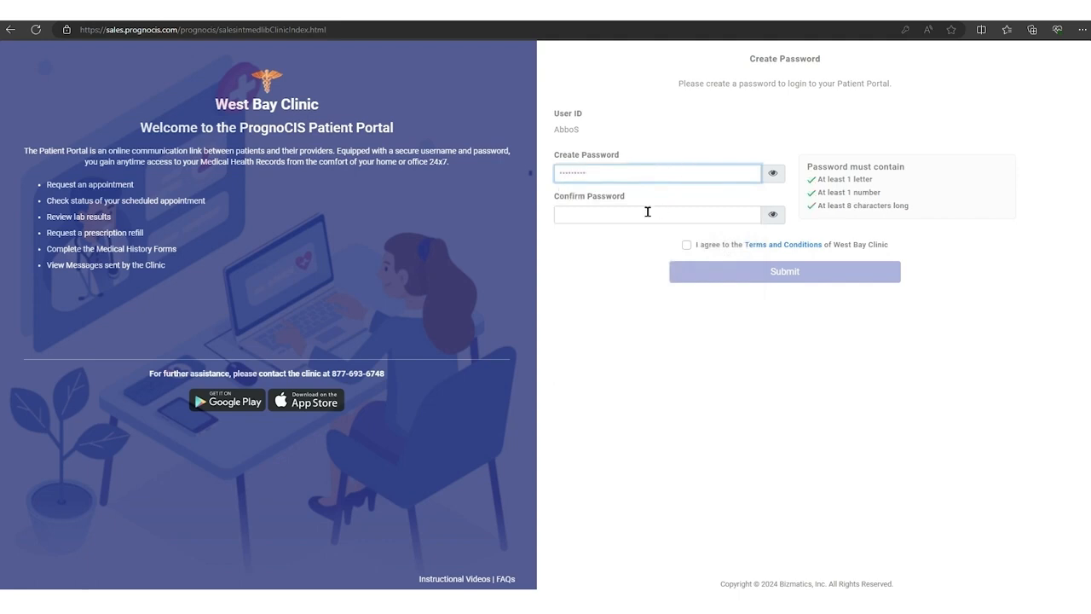
click(647, 212)
text(••)
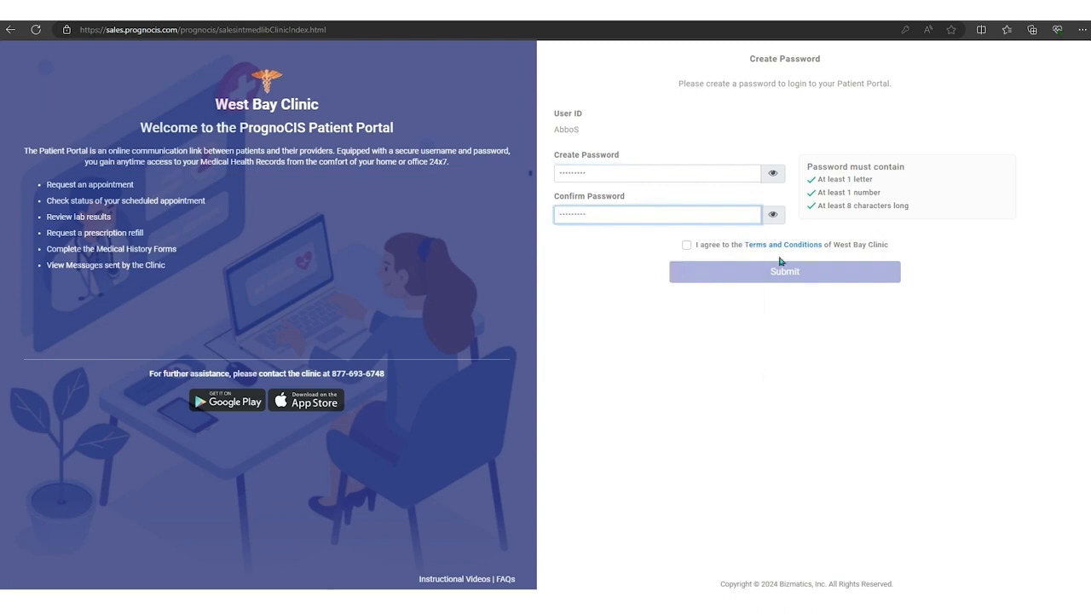
click(687, 246)
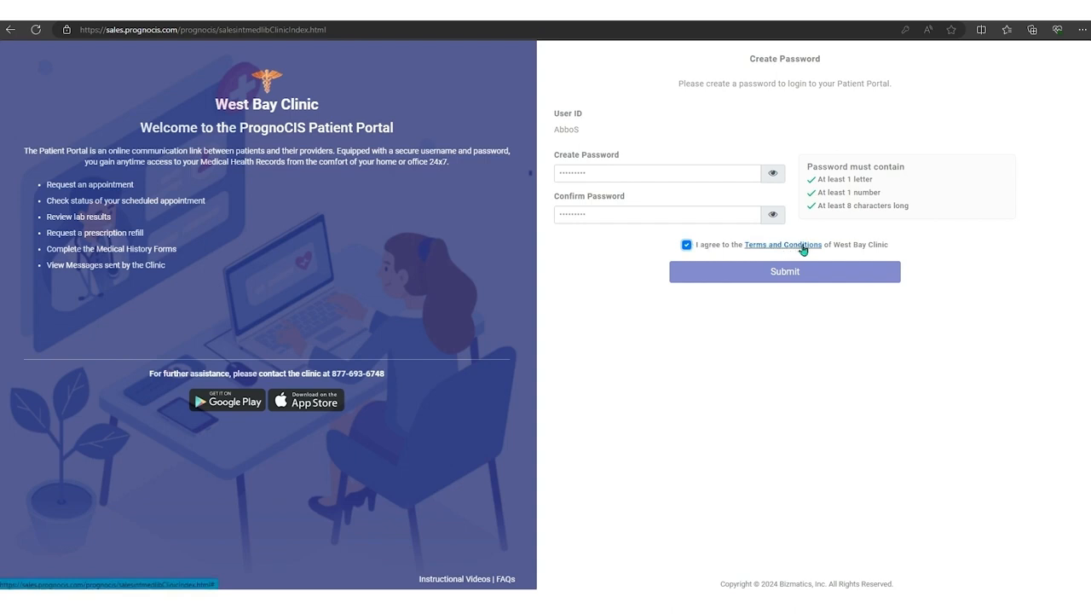
click(786, 271)
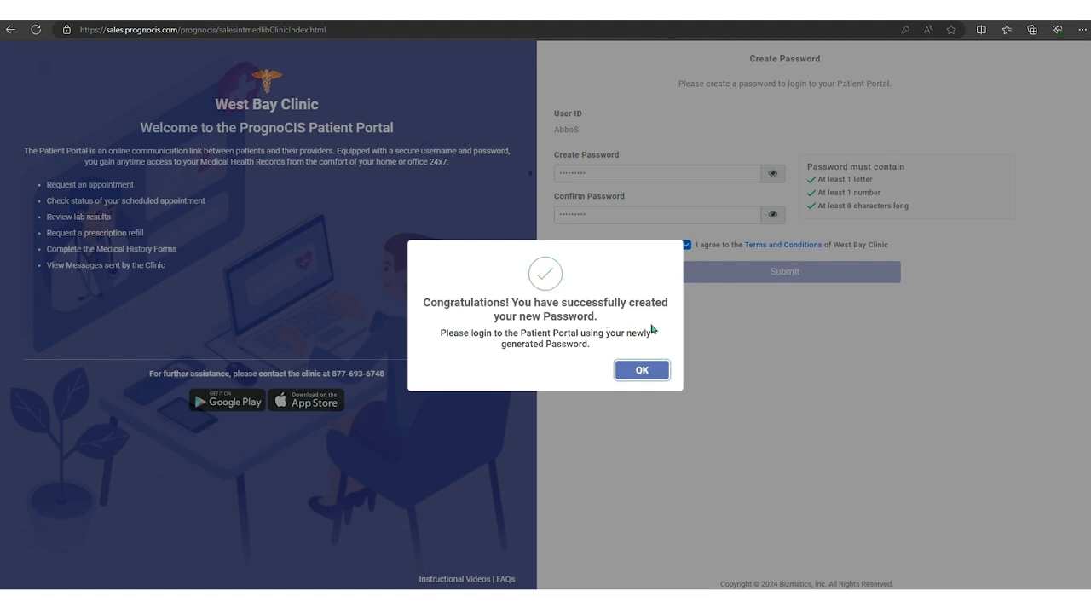
click(641, 369)
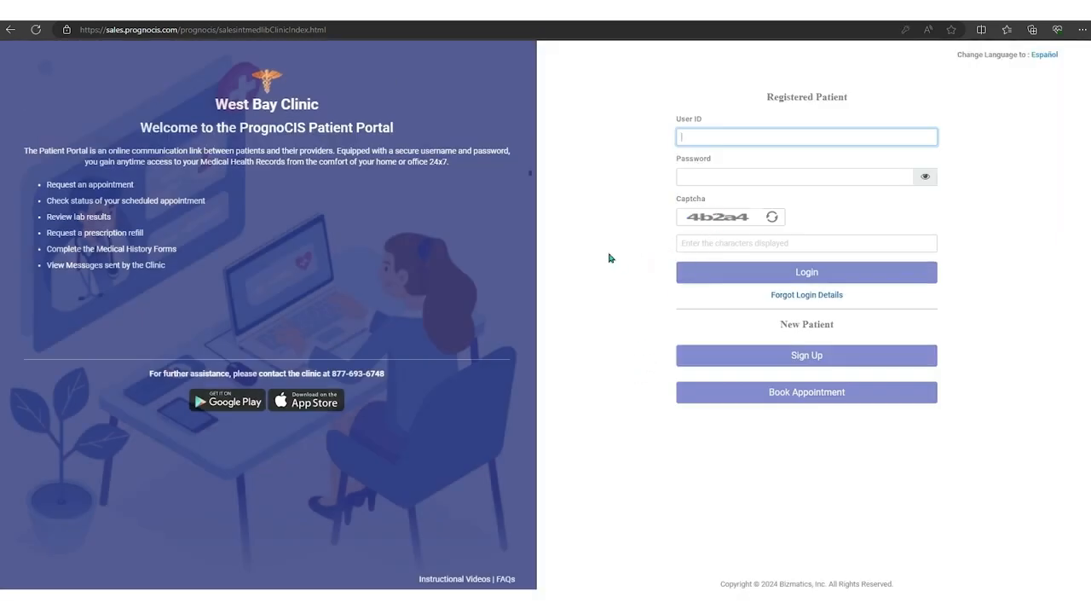
Step: Log in to the patient portal with the user ID and the newly created password
text(AbboS)
key(Tab)
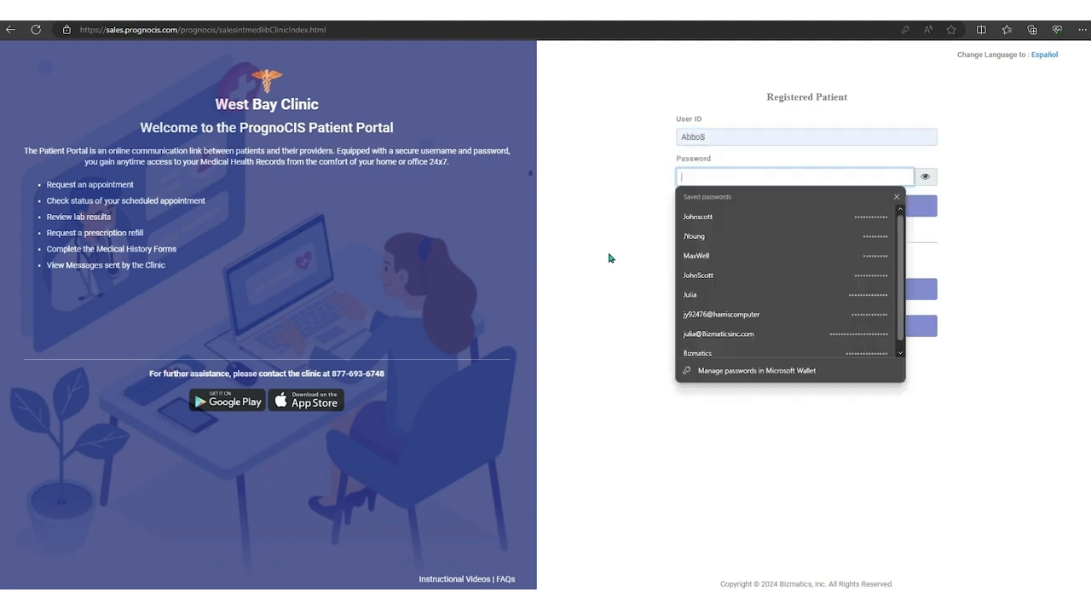
text(••)
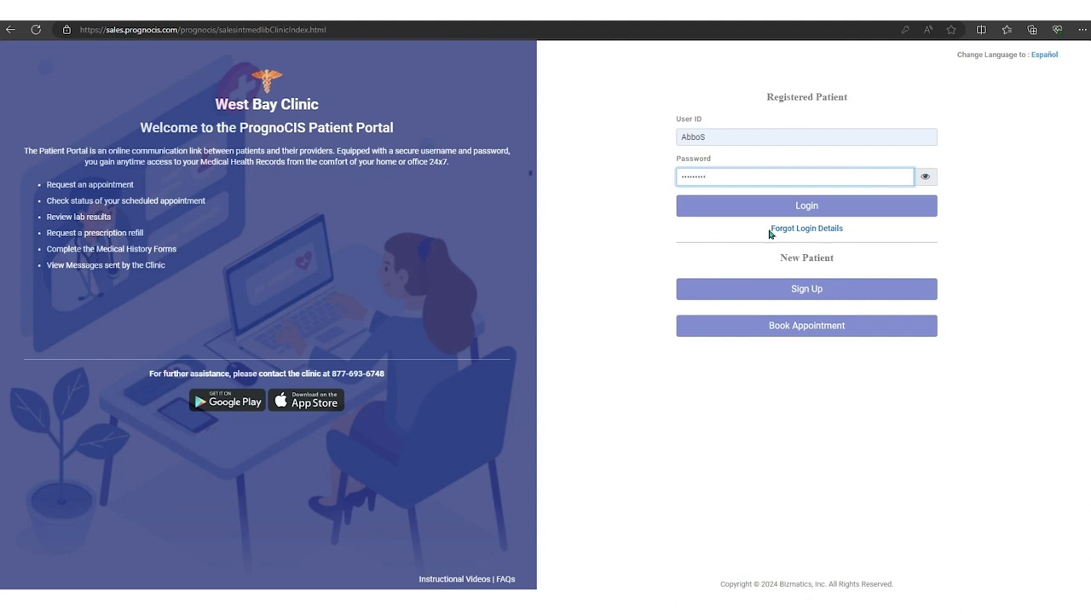
click(791, 211)
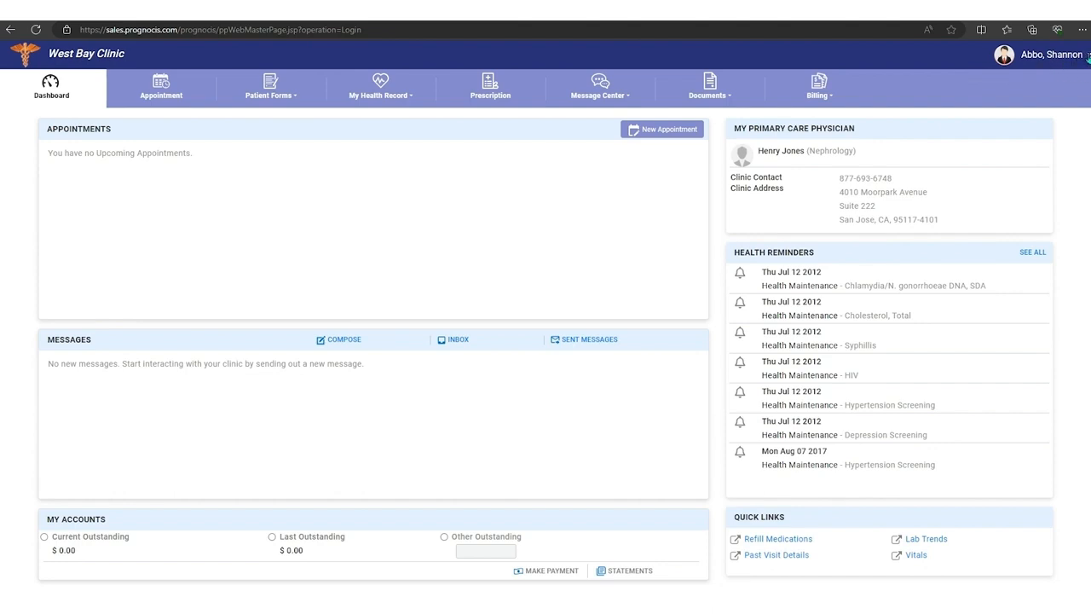
Step: Open the patient's Basic Details and review the Personal Details, Address and Other Information sections
click(1088, 55)
mouse_move(1023, 77)
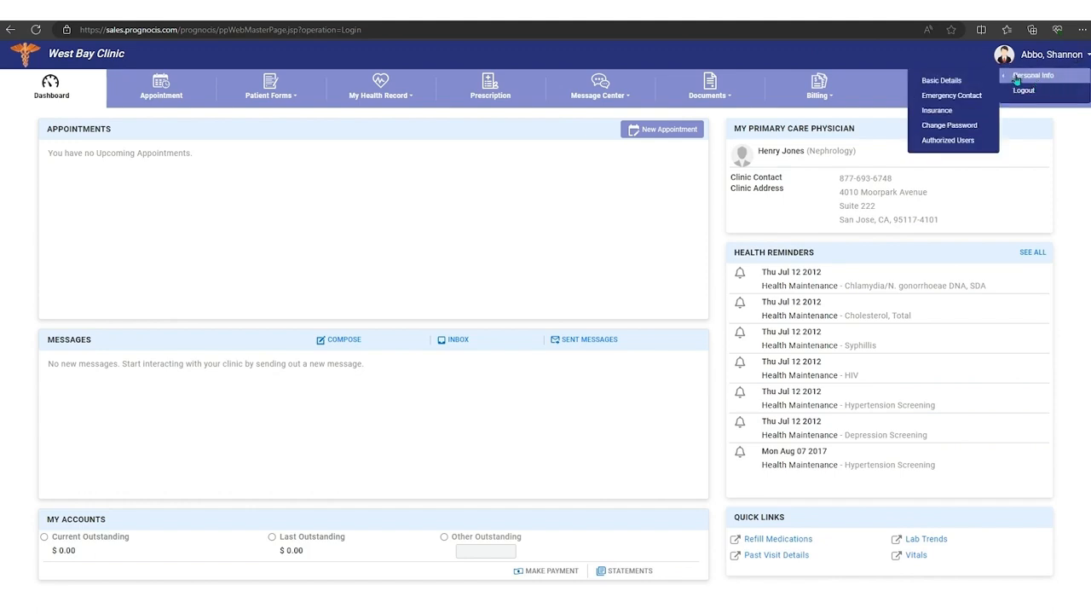
click(949, 84)
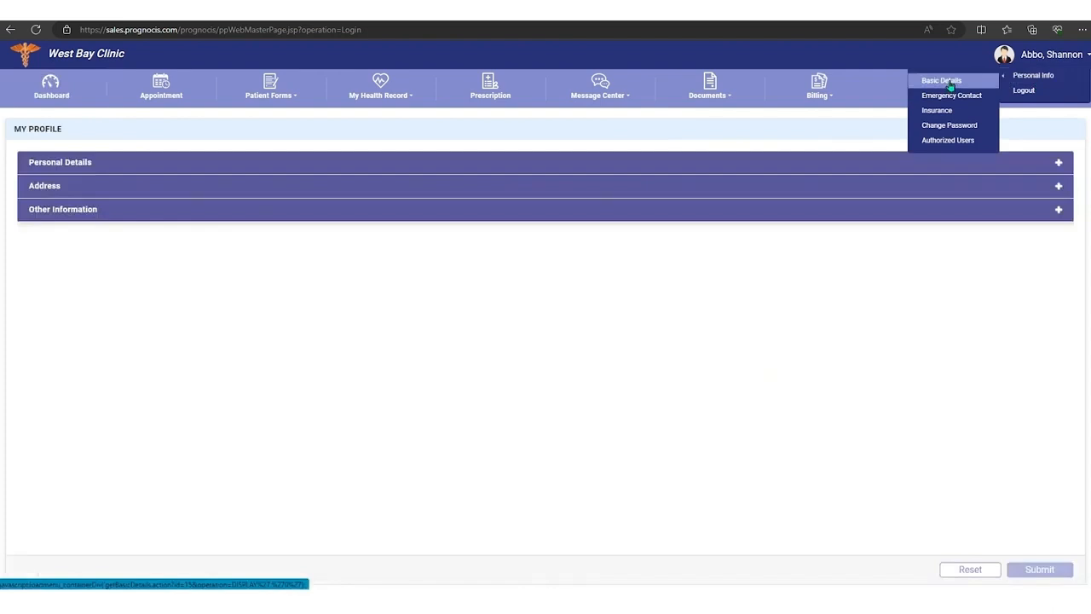
click(1058, 165)
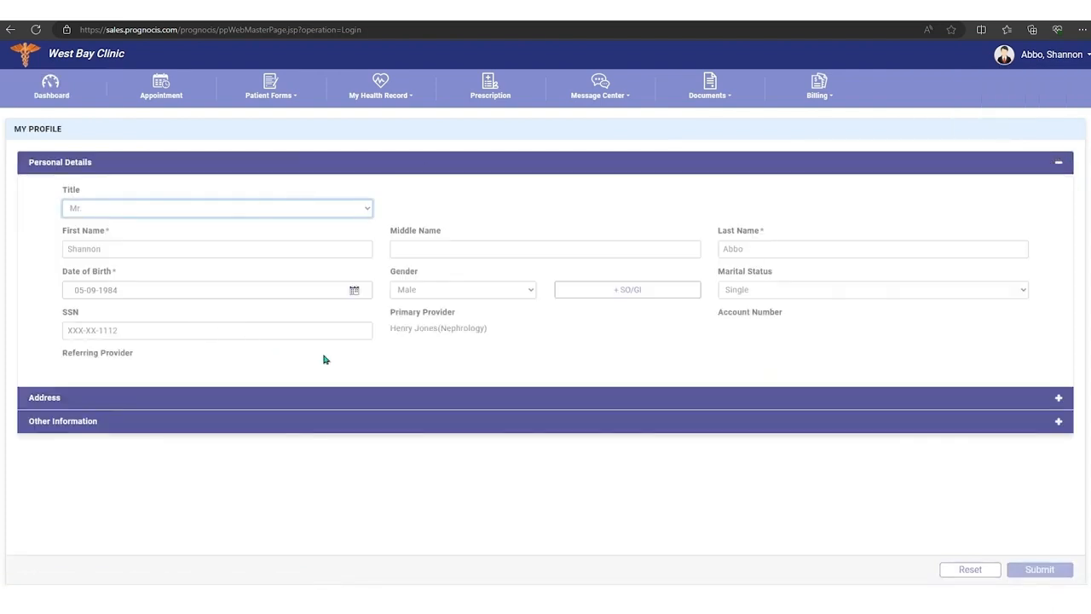
click(1058, 397)
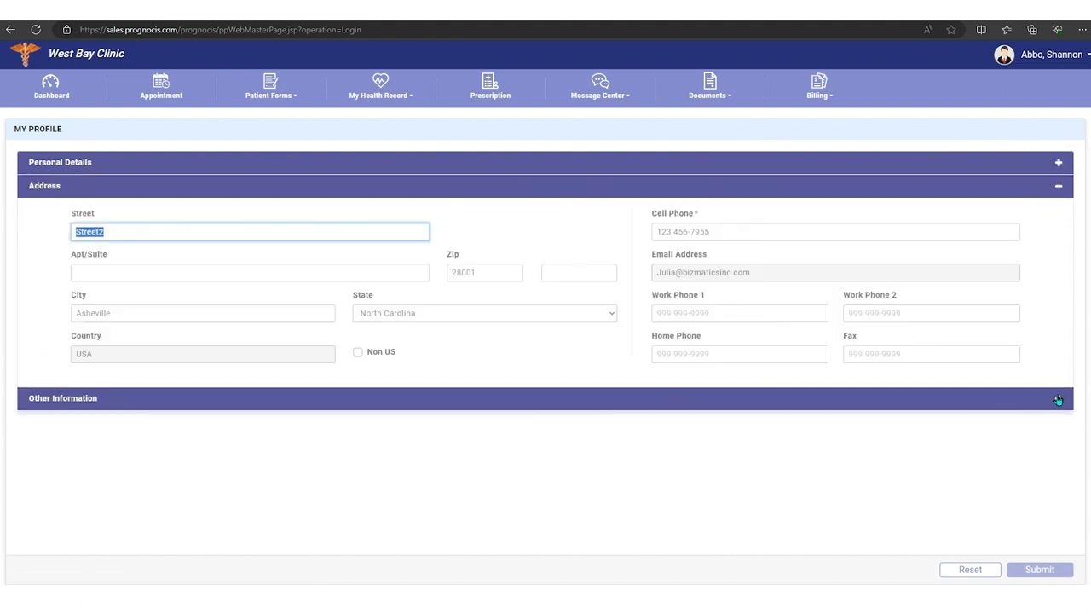
click(1058, 398)
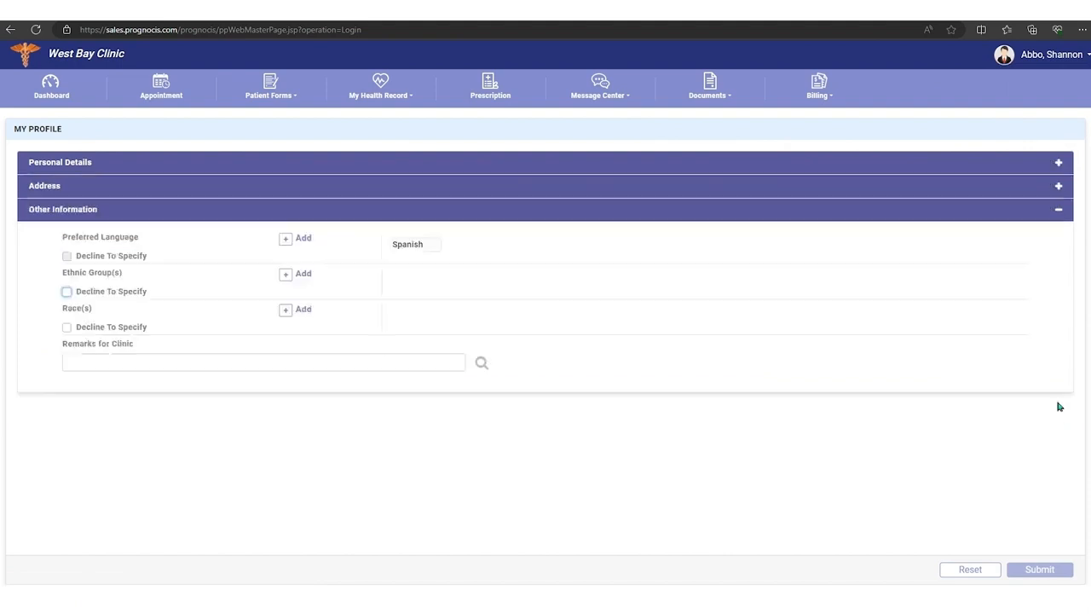
Step: View the Insurance page from the patient's personal info, and return to the dashboard
click(1088, 54)
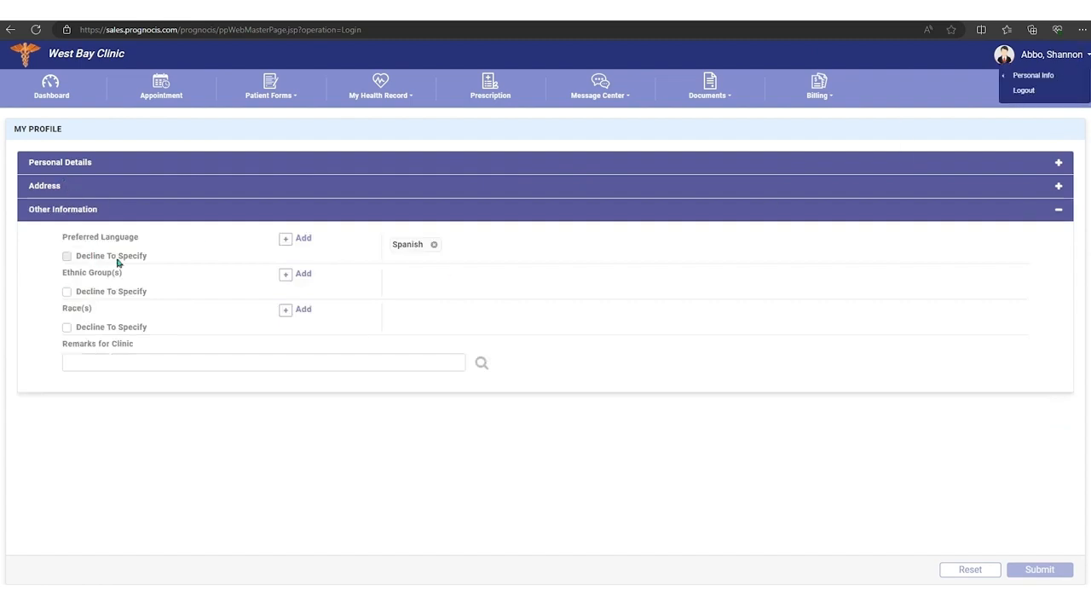
mouse_move(1033, 77)
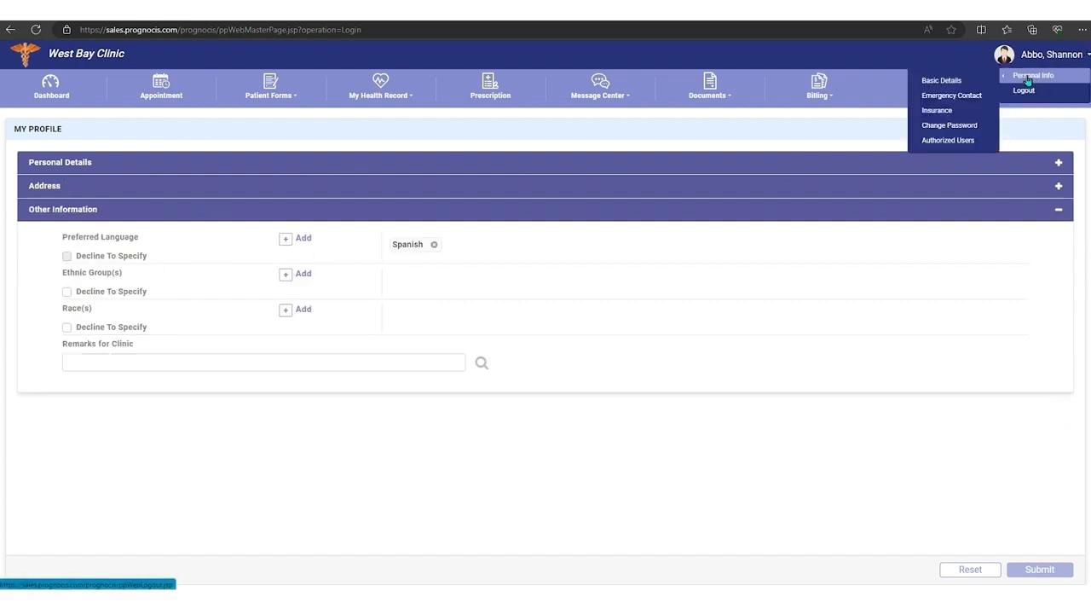
click(945, 114)
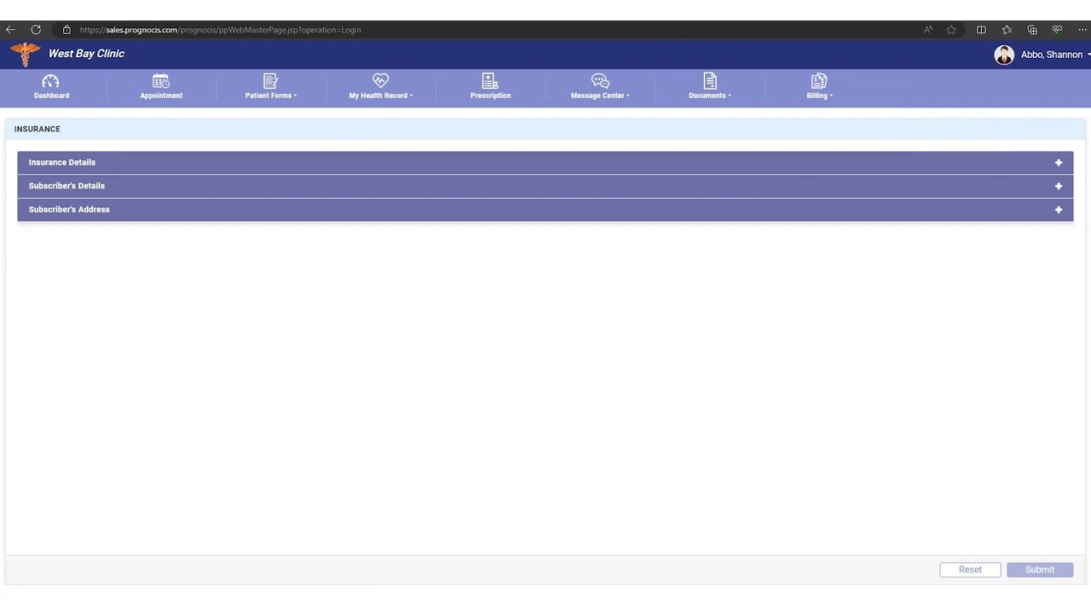
click(51, 86)
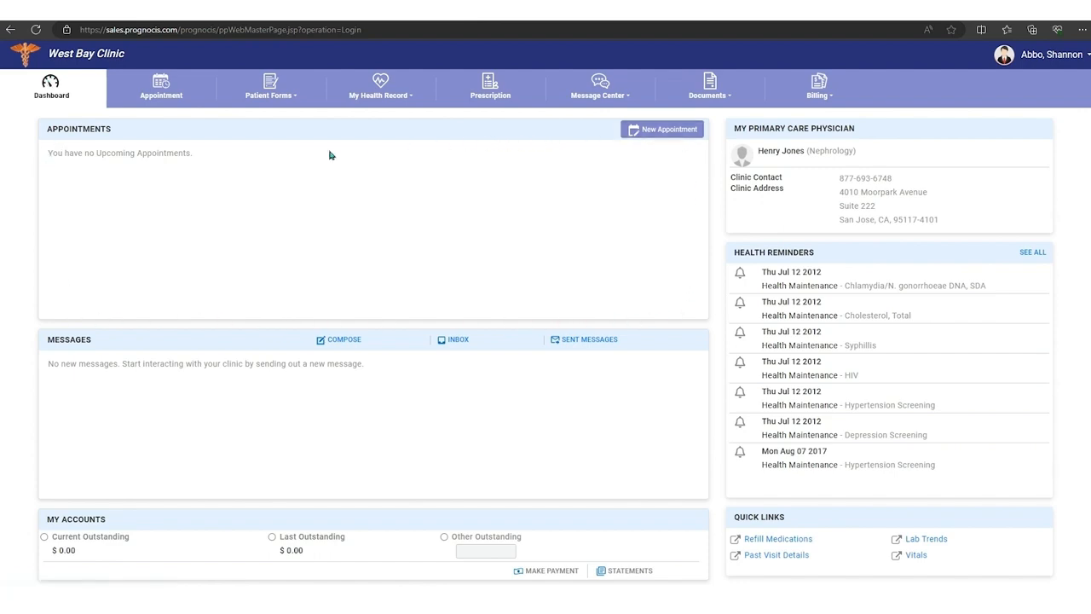
Step: Start a new in-clinic appointment with ALL Location, type "Follow up - labs" and the Family Practice provider
click(665, 132)
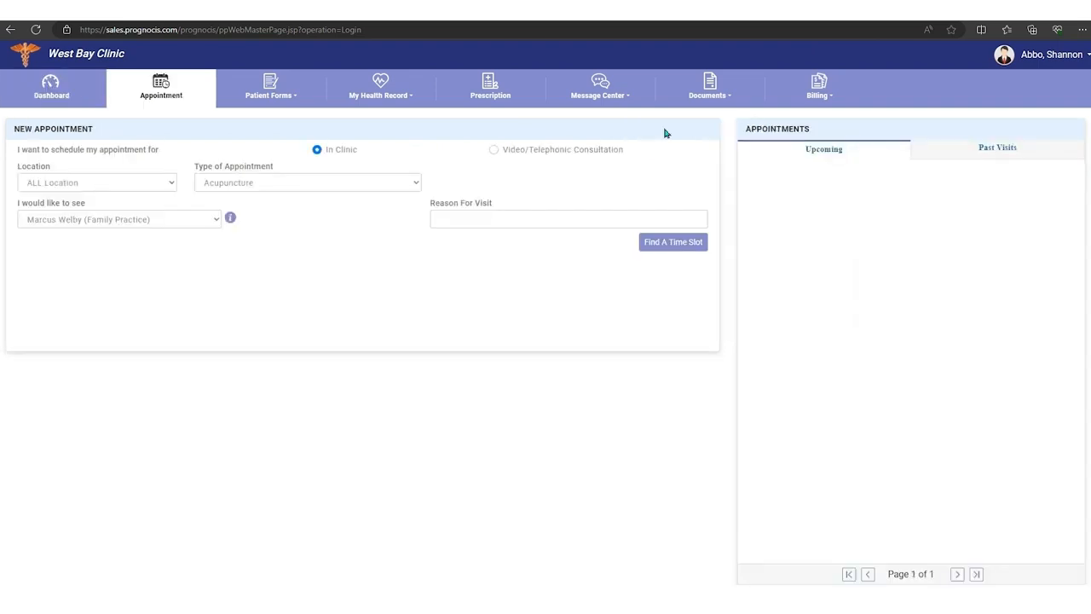
click(169, 184)
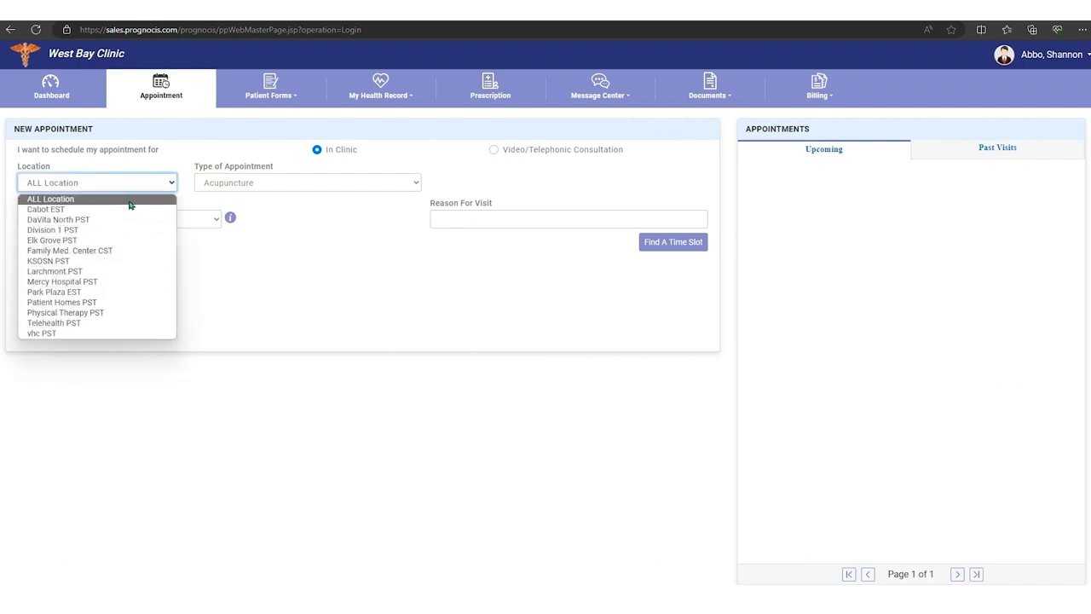
click(94, 199)
click(275, 182)
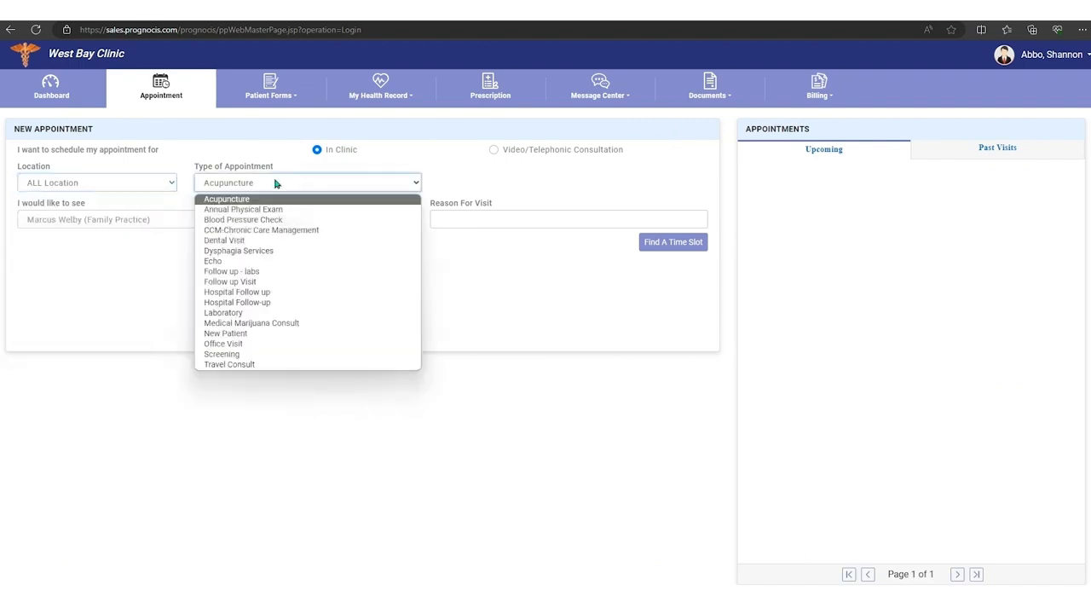
click(252, 272)
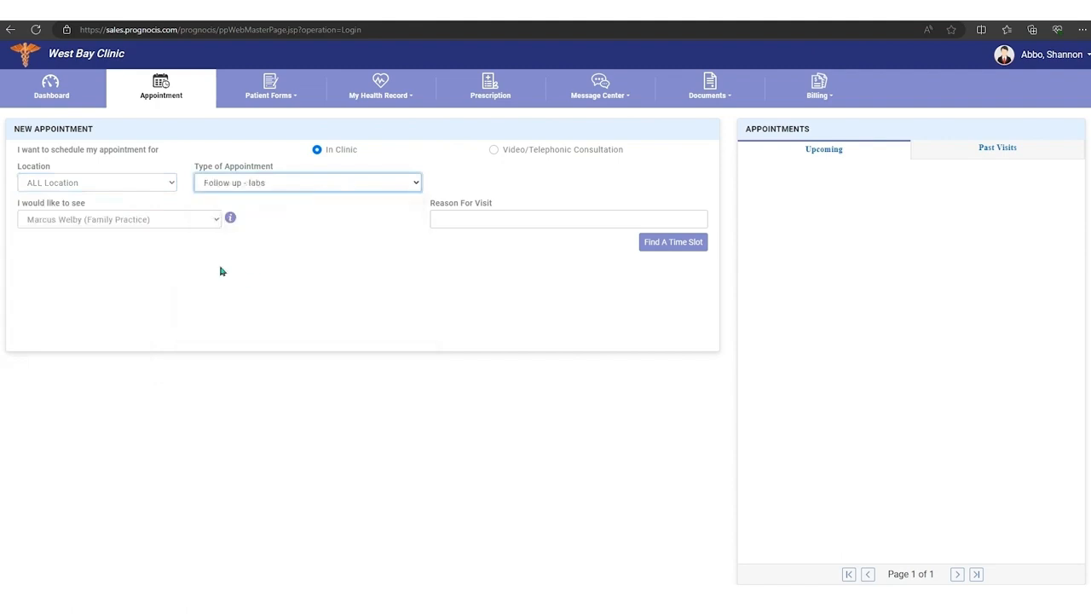
click(180, 219)
click(178, 241)
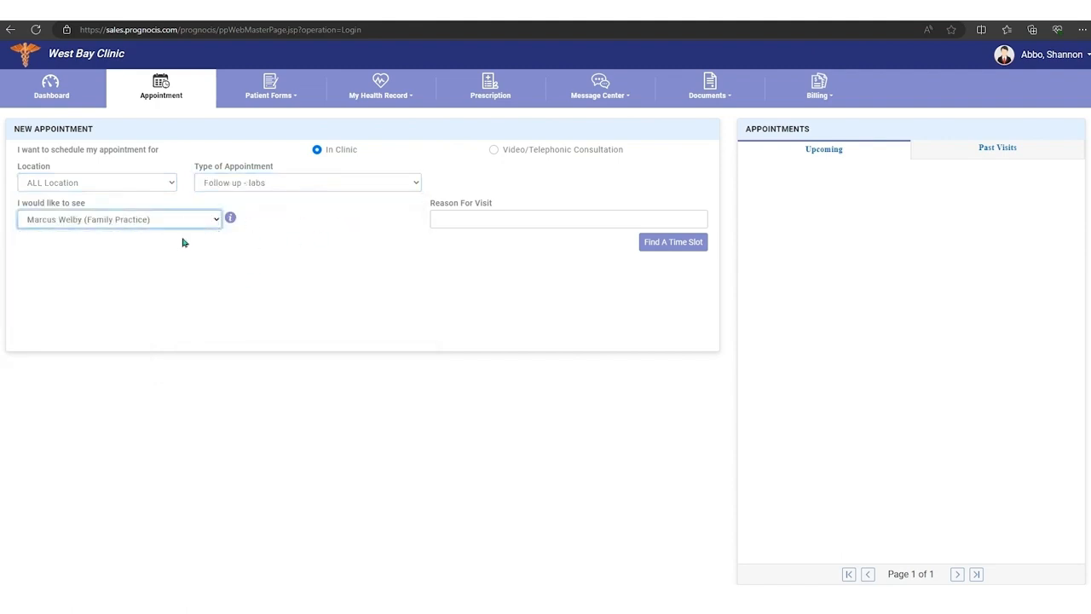
Step: Enter "cough" as the reason for visit, find the time slots and schedule the Wed, 31-Jan 04:45 PM slot
click(517, 222)
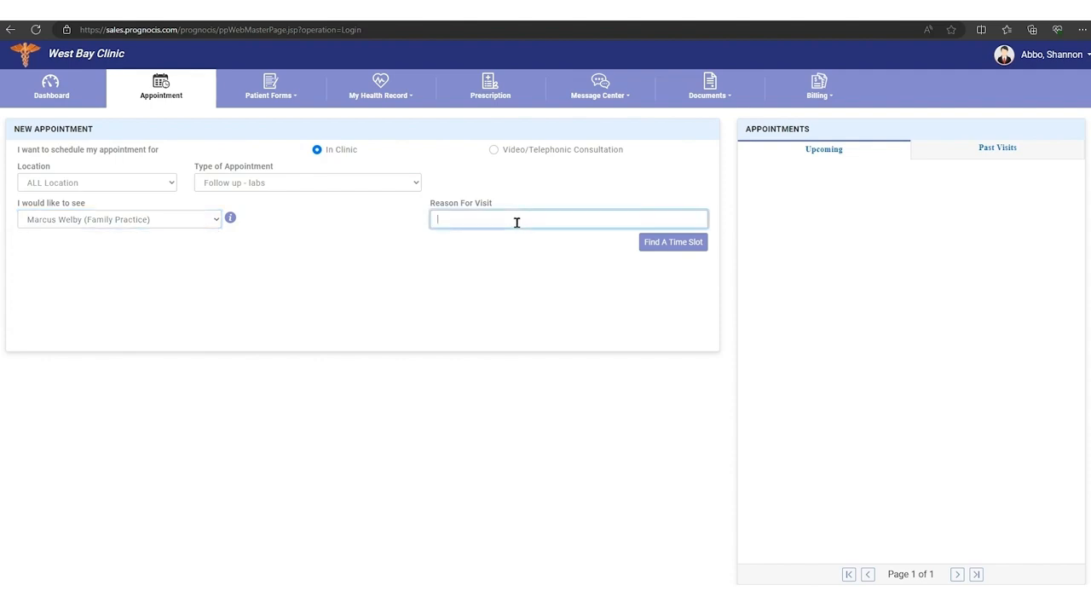
text(cough)
click(660, 243)
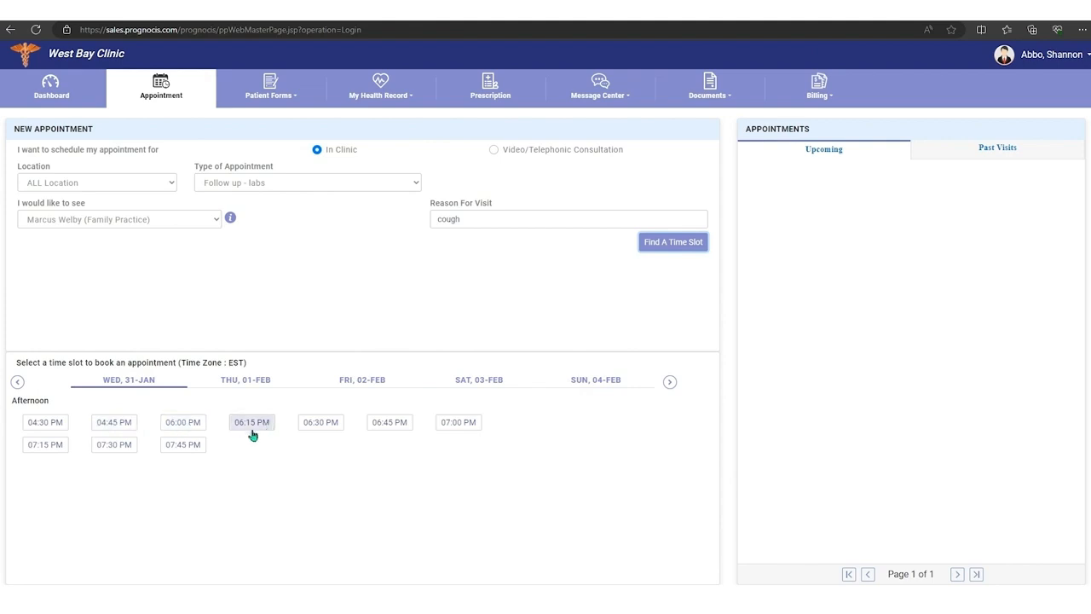
click(116, 428)
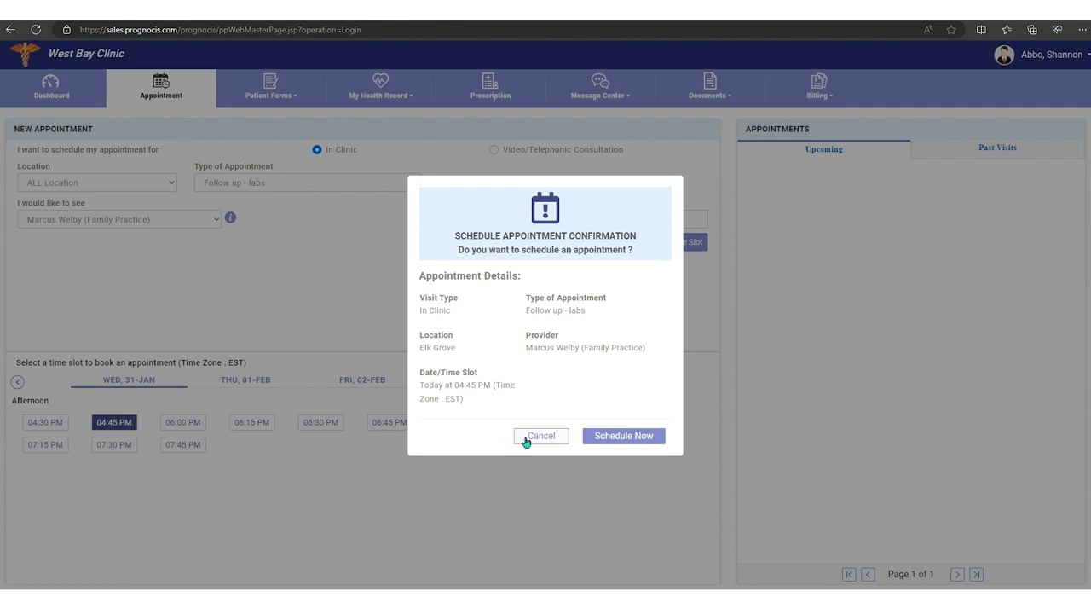
click(627, 436)
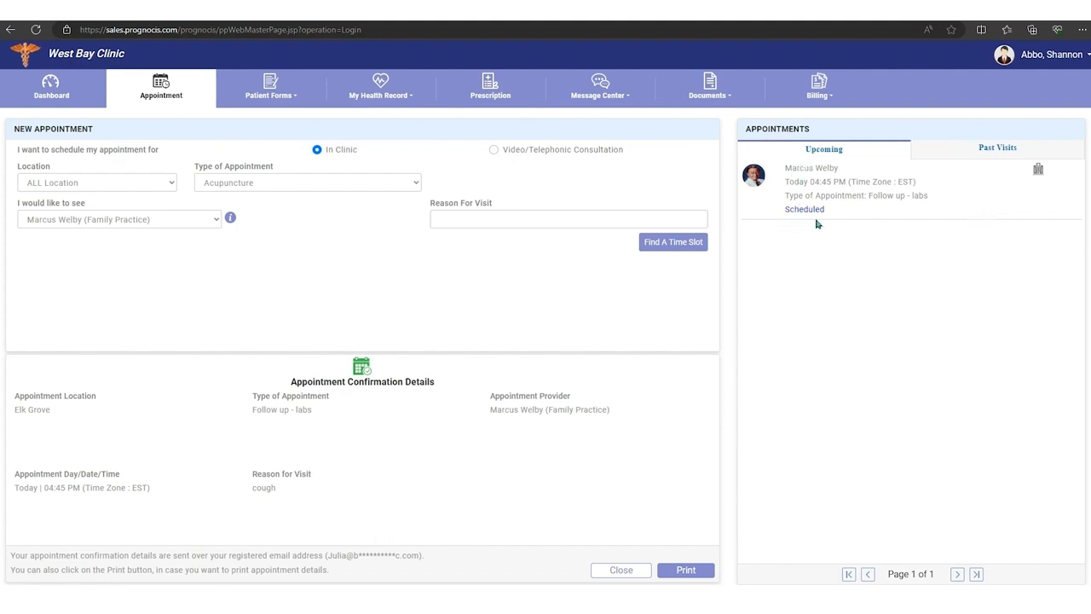
Step: From the dashboard, compose a message to Patient Support with subject "test" and message text "test", and send it
click(53, 84)
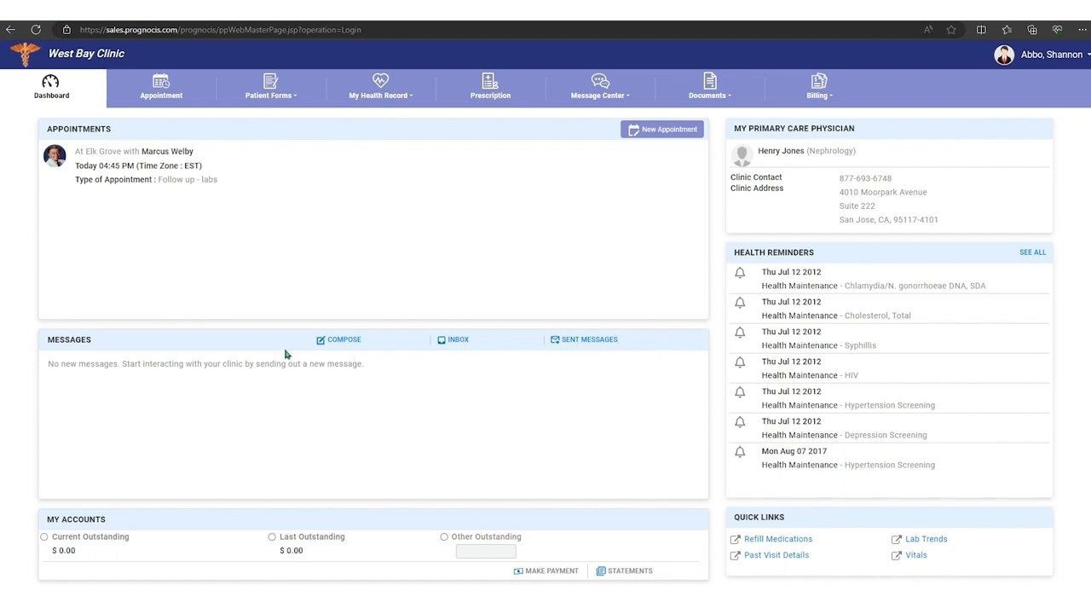
click(339, 343)
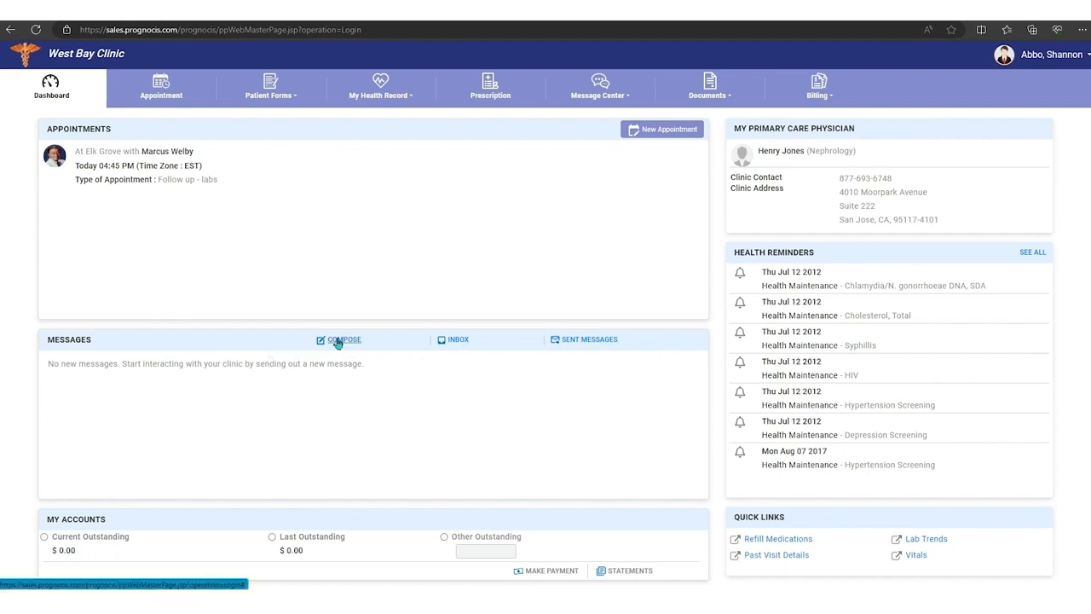
click(212, 226)
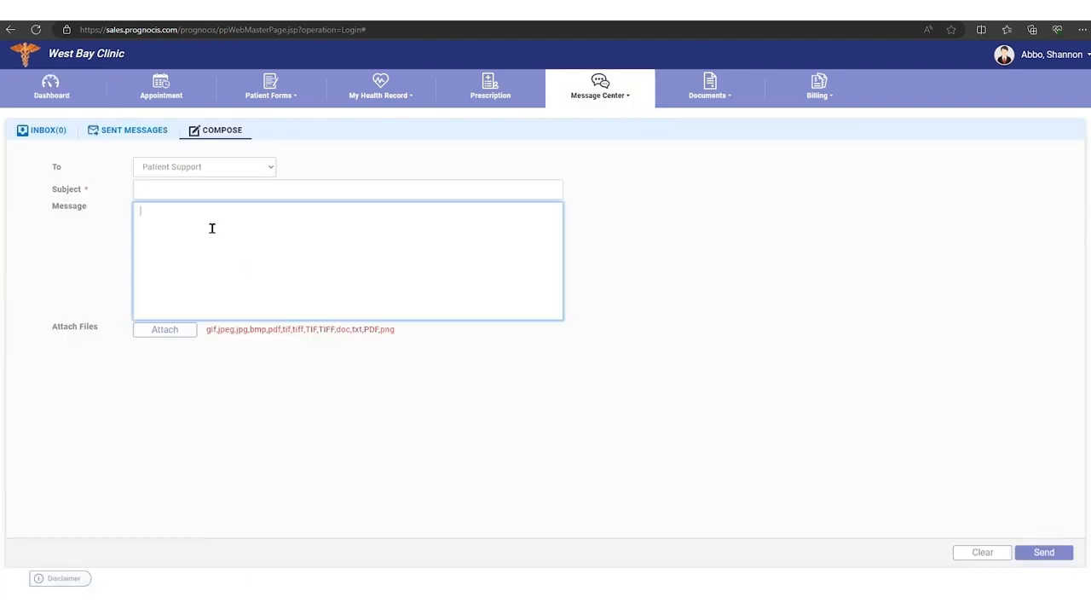
click(167, 194)
text(test)
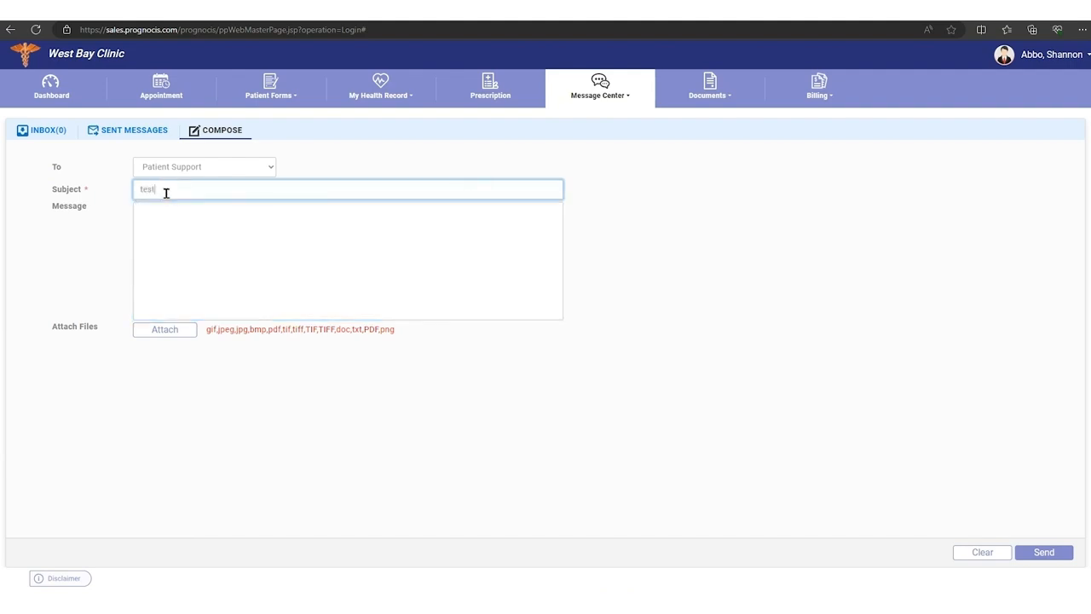
click(175, 221)
text(test)
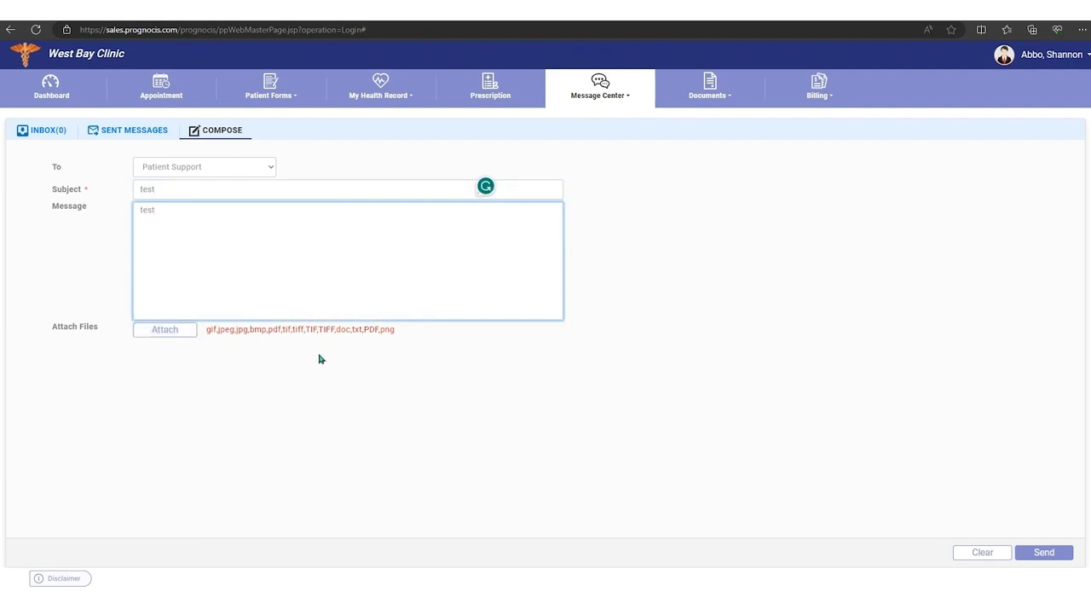
click(1048, 553)
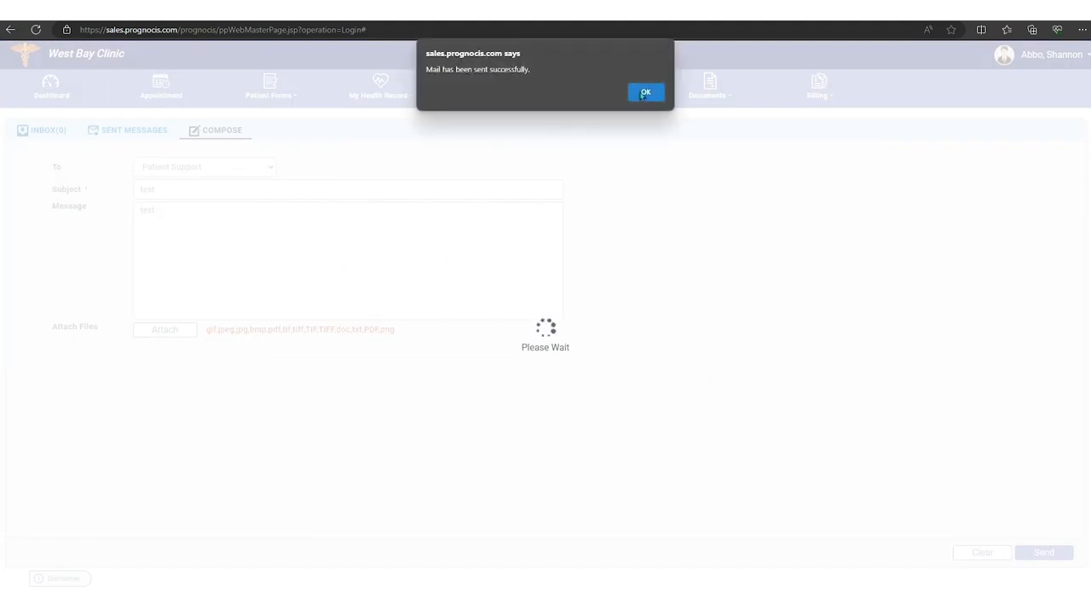
click(645, 93)
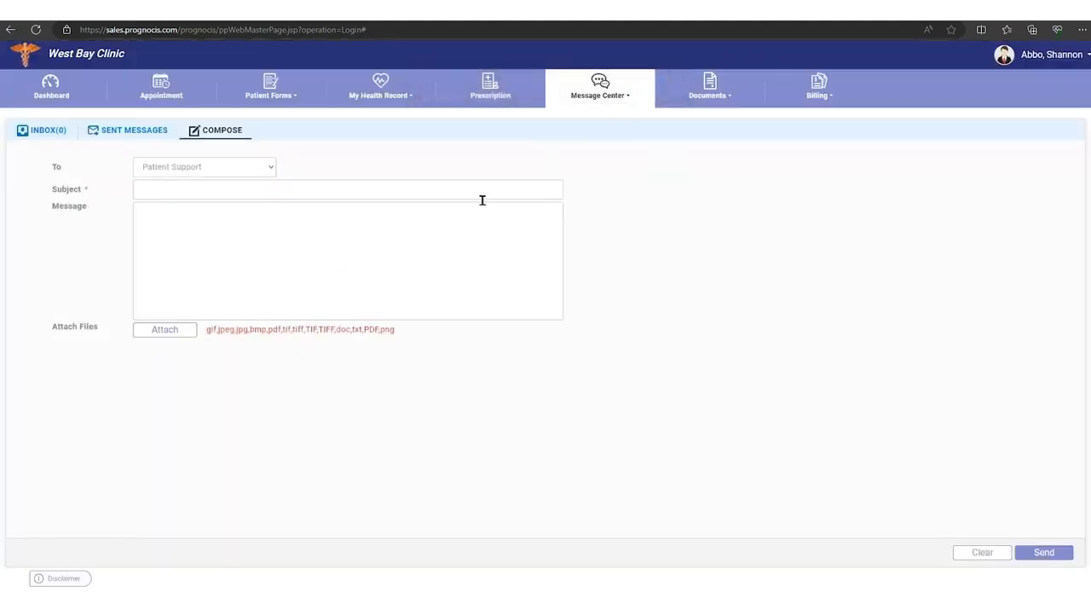
click(38, 136)
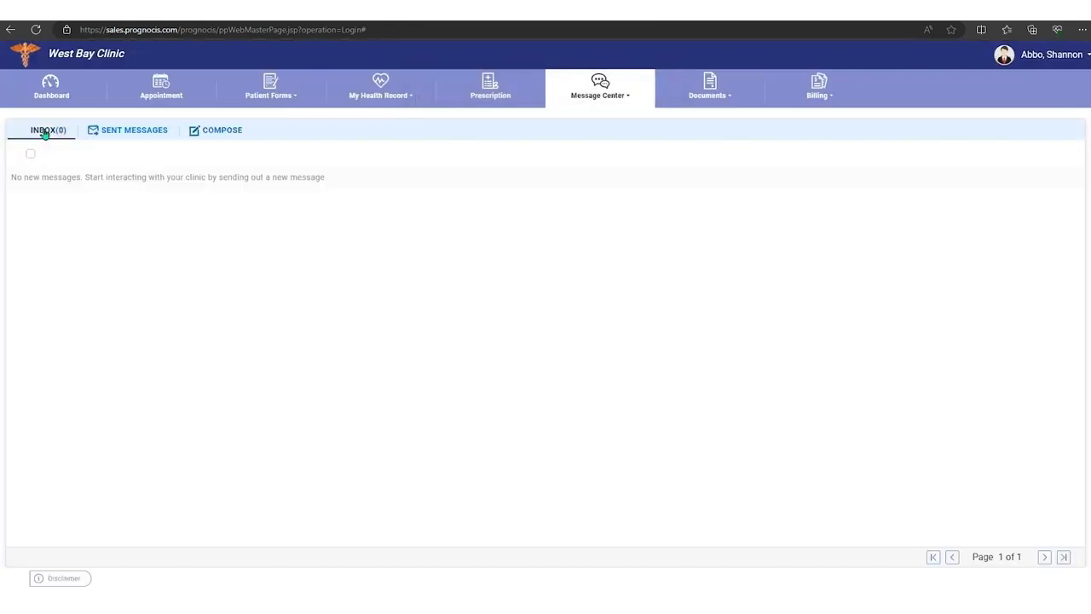
click(134, 133)
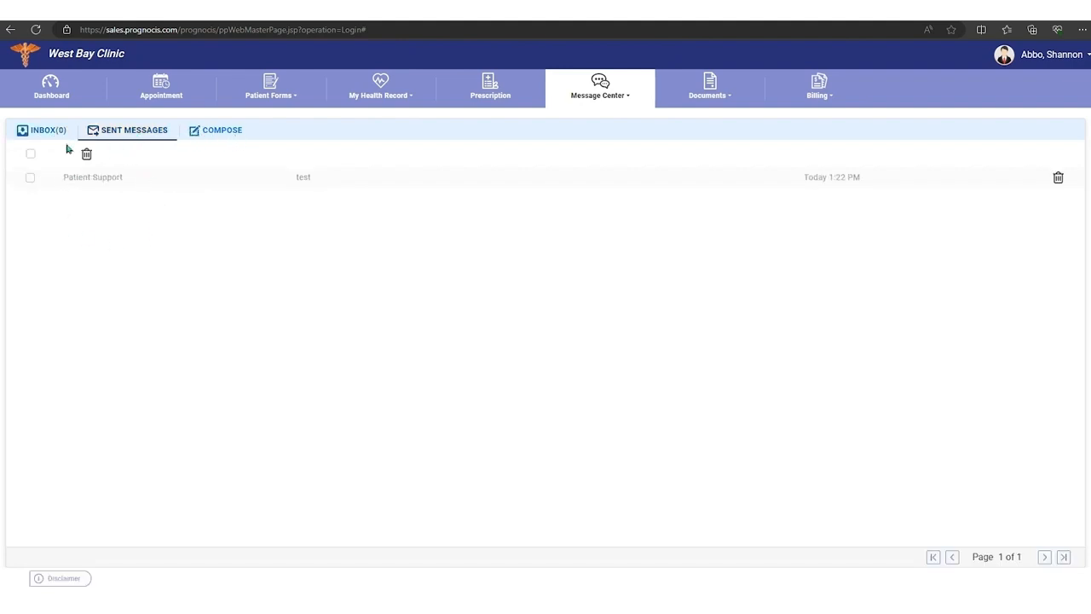
click(54, 92)
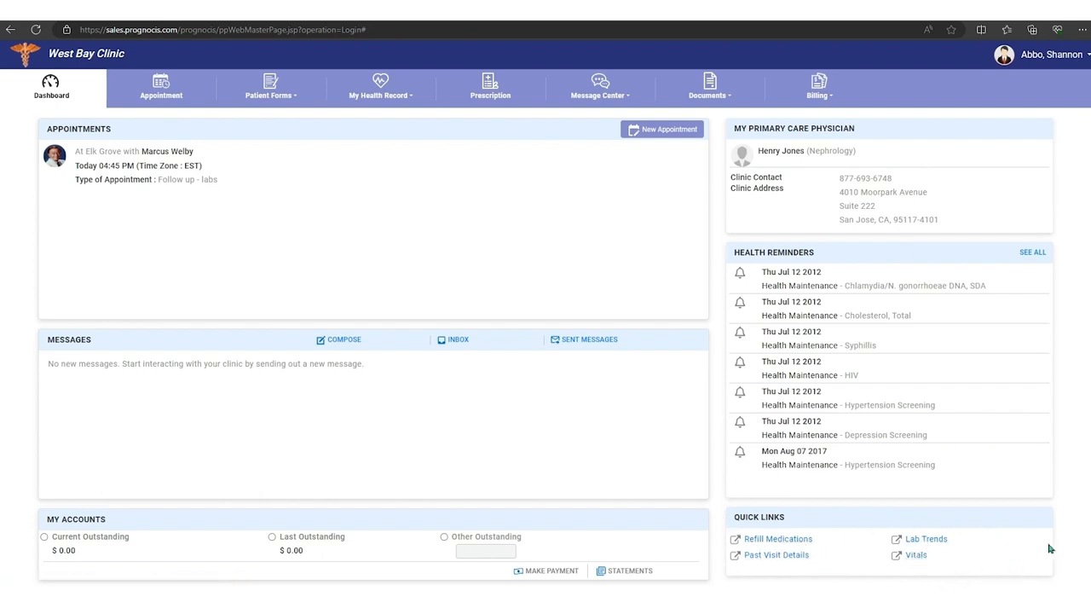
Step: View the Appointment page and the patient forms list, and open and close the Initial Intake History for Workers' Compensation form
click(162, 88)
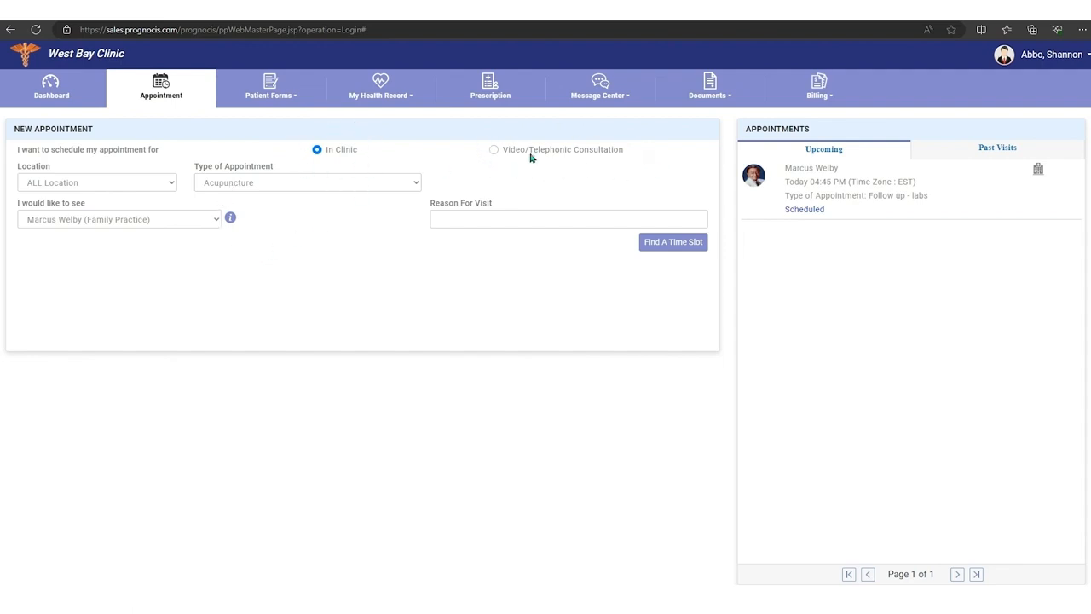
click(293, 101)
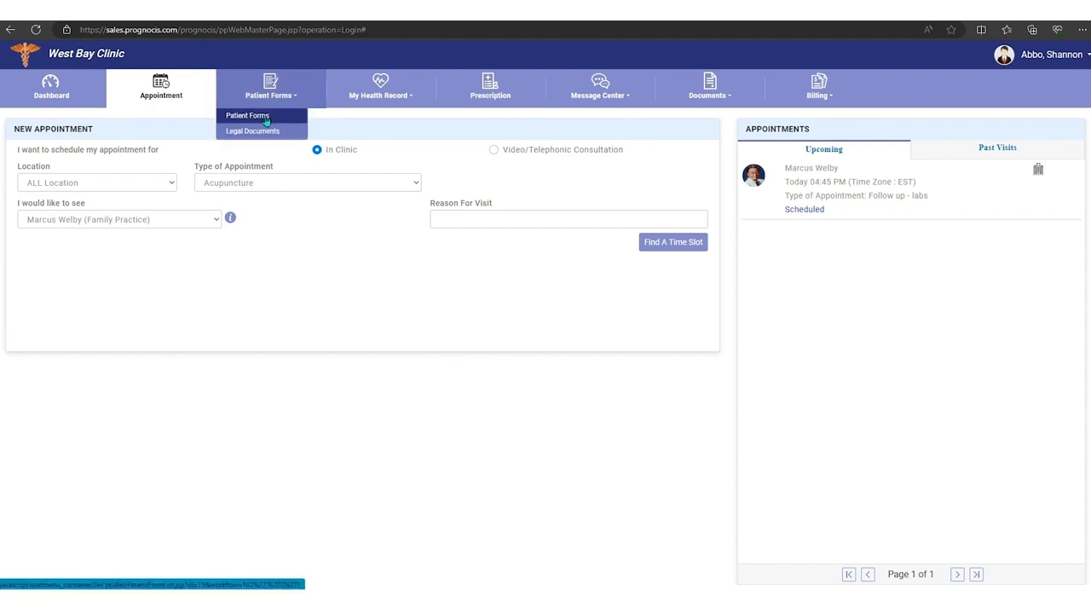
click(265, 121)
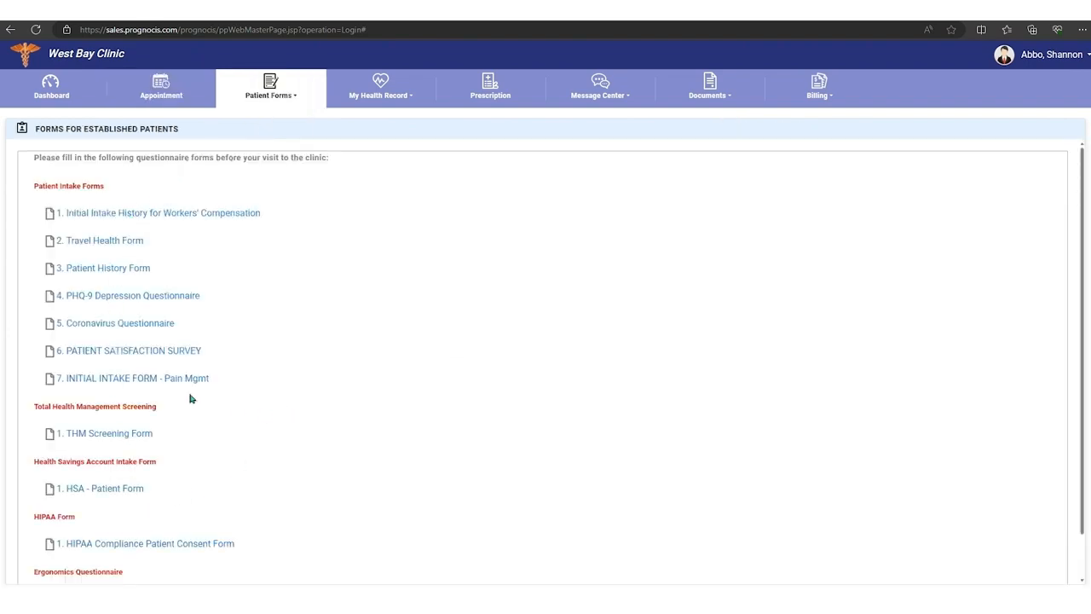
click(115, 216)
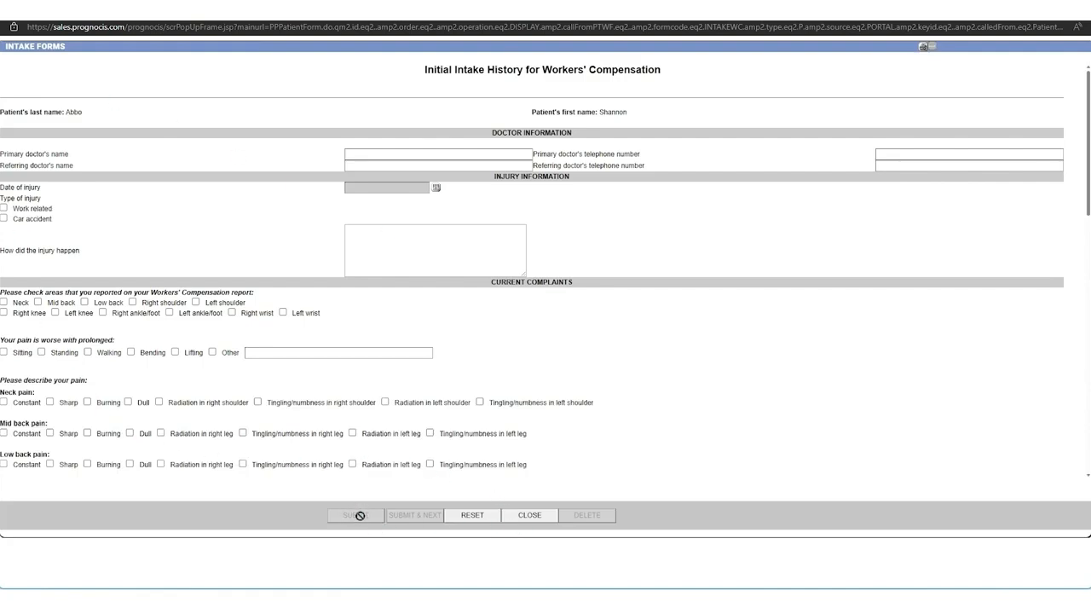
click(524, 516)
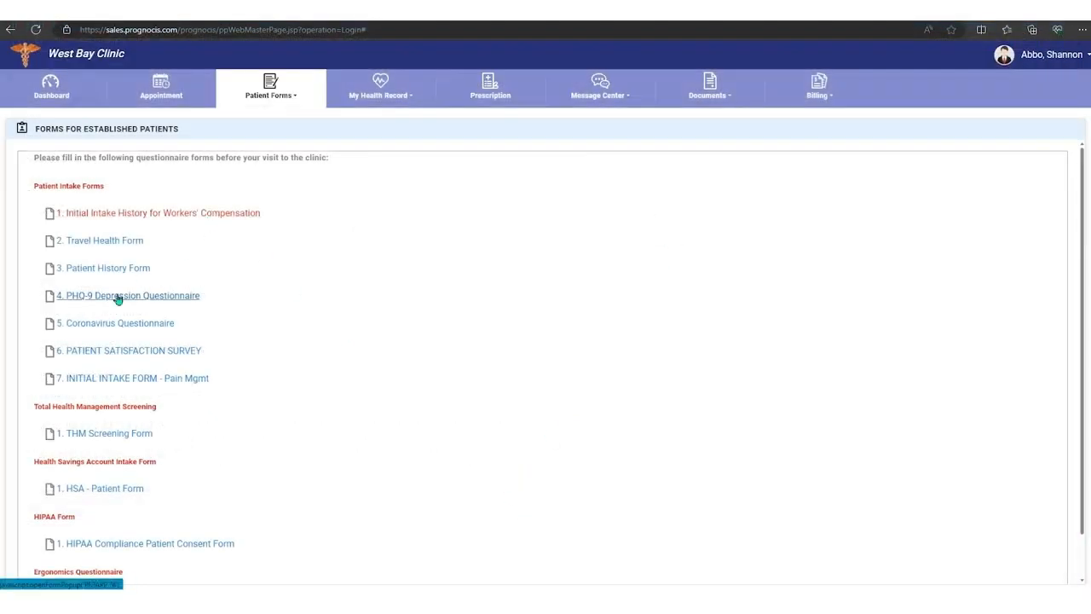
Step: Open the Assignment of Benefits legal document and sign its first signature field, under the financial responsibility statement
click(288, 98)
click(264, 133)
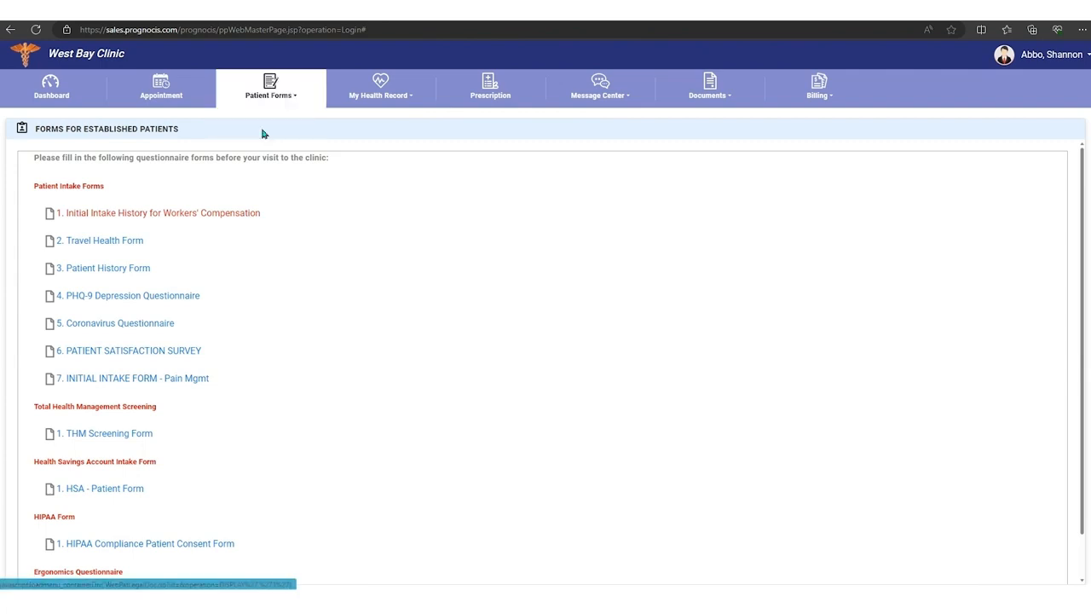
click(67, 175)
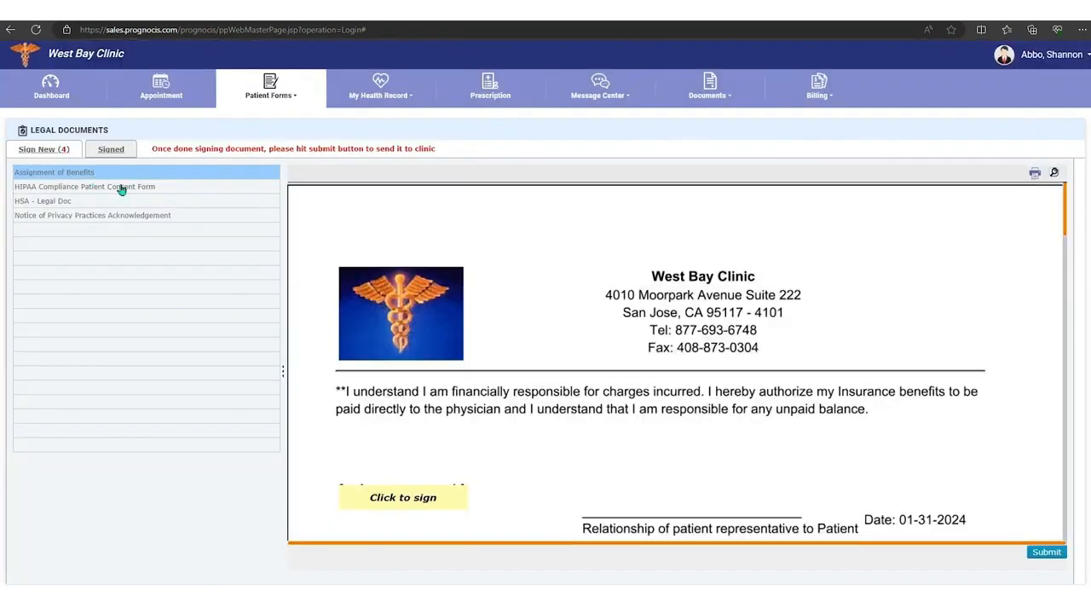
click(403, 498)
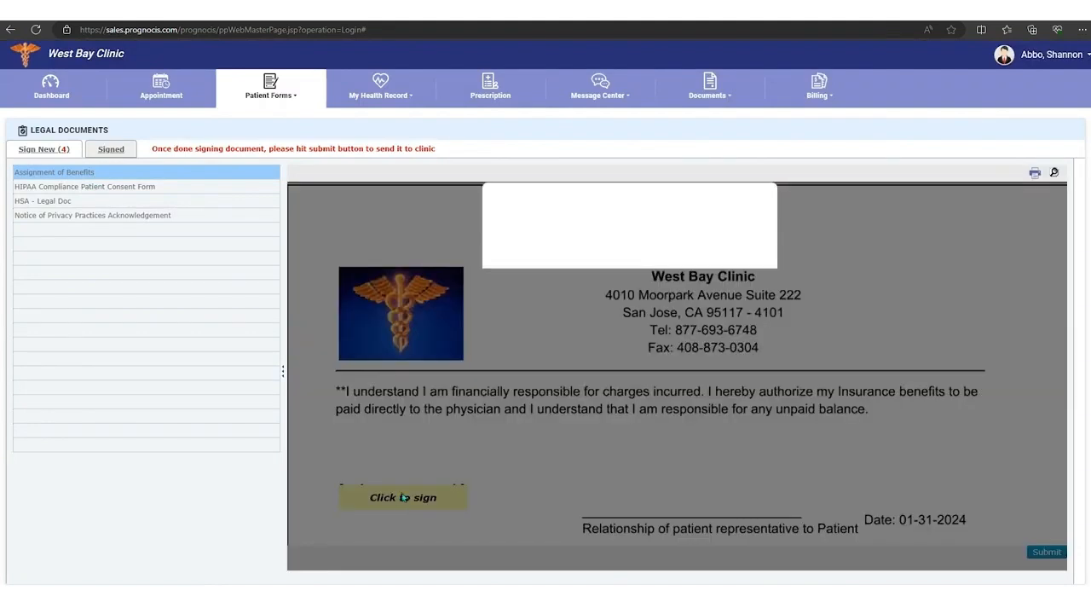
mouse_move(554, 252)
mouse_down()
mouse_move(536, 254)
mouse_move(689, 235)
mouse_up()
click(581, 325)
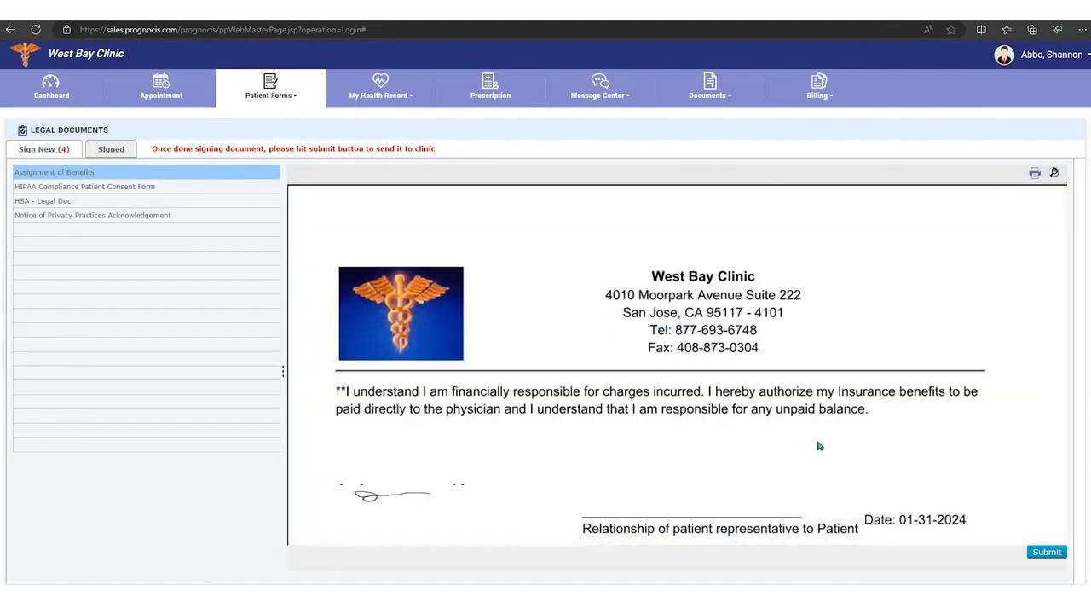
Step: Sign the Assignment of Benefits and Consent to Care sections of the document with a handwritten signature
scroll(819, 445, down, 2)
scroll(822, 446, down, 2)
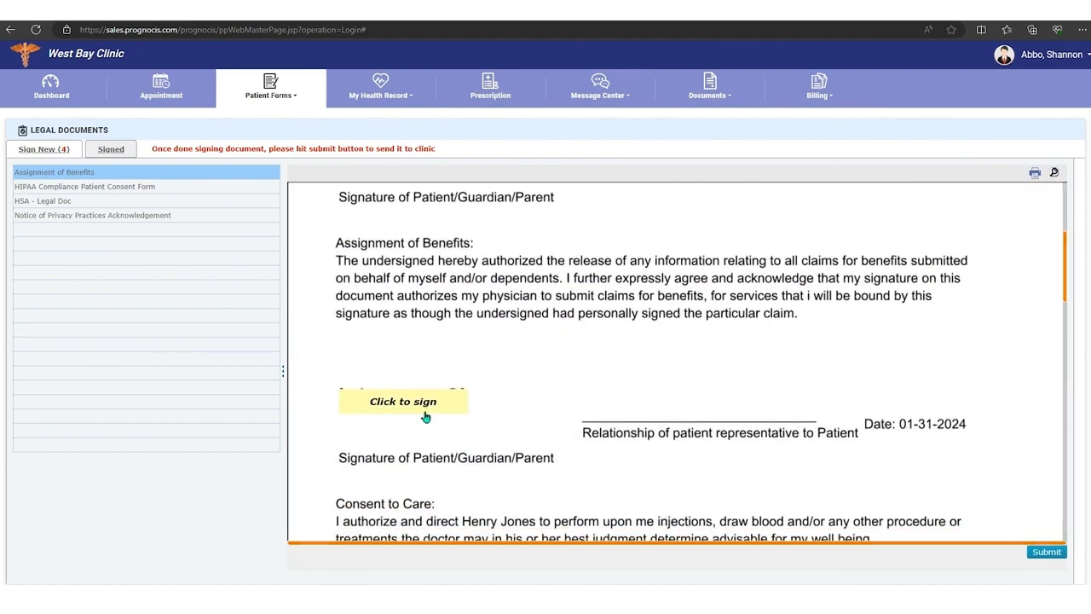
click(426, 405)
drag(535, 243, 652, 242)
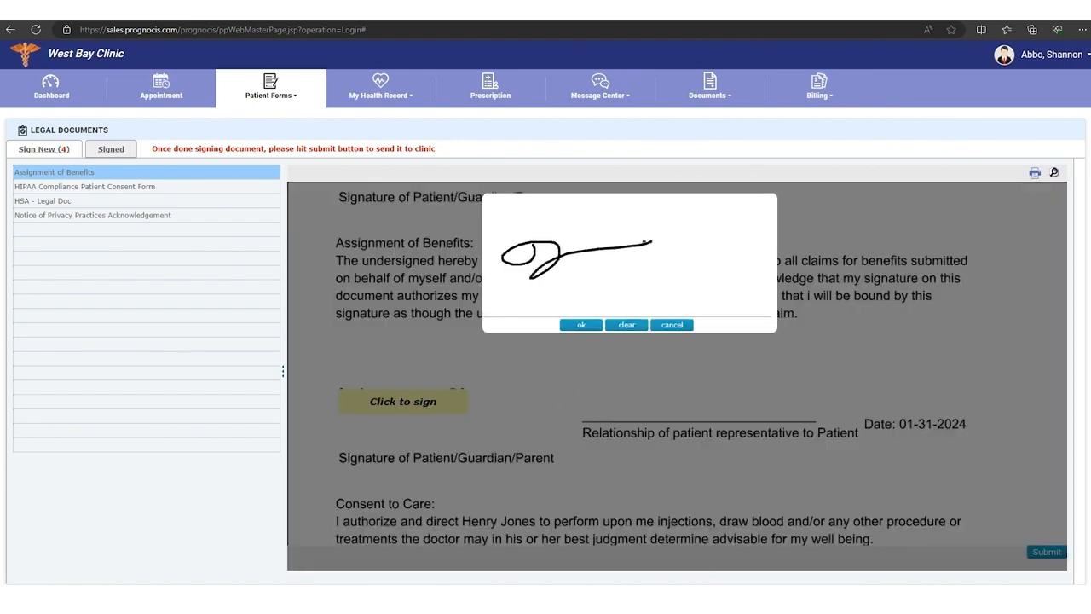
click(582, 326)
scroll(606, 384, down, 3)
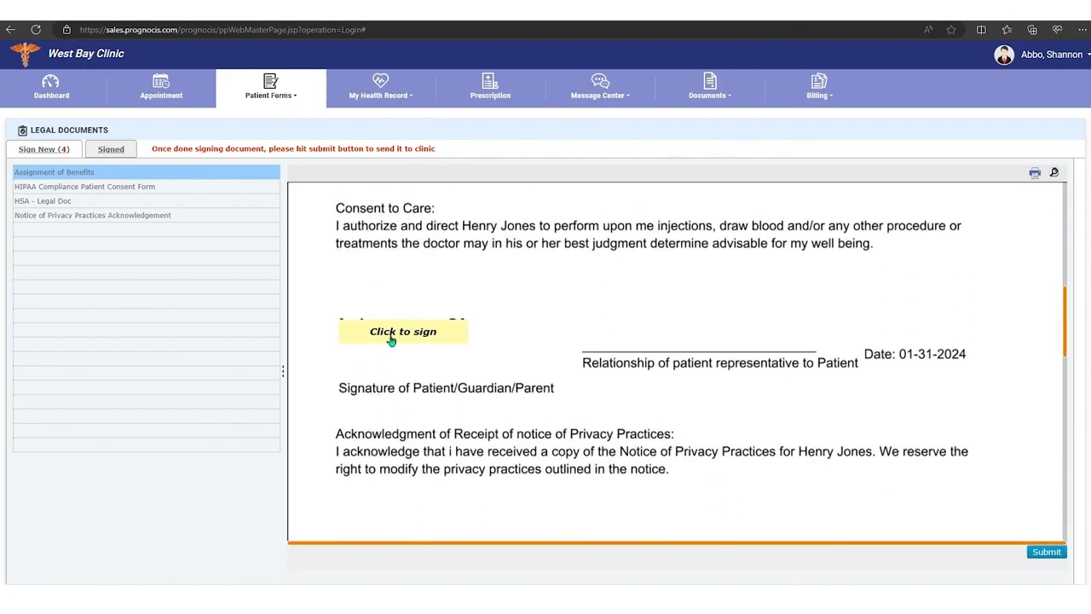
click(460, 331)
mouse_move(554, 247)
mouse_down()
mouse_move(522, 292)
mouse_move(704, 245)
mouse_up()
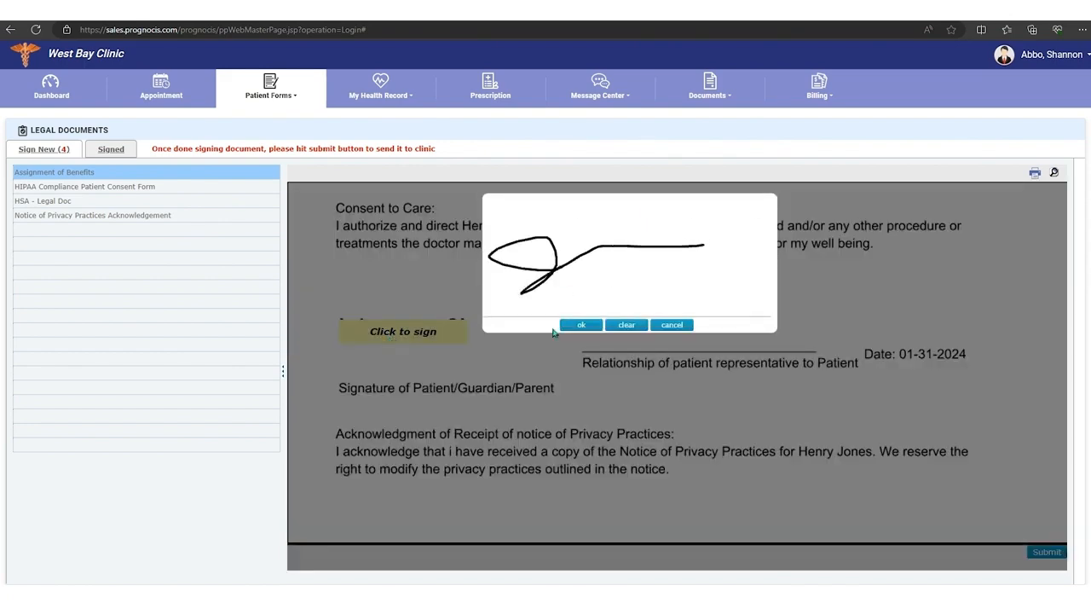
click(579, 325)
Step: Sign the acknowledgment of receipt of the Privacy Practices notice and submit the signed document to the clinic
scroll(512, 375, down, 5)
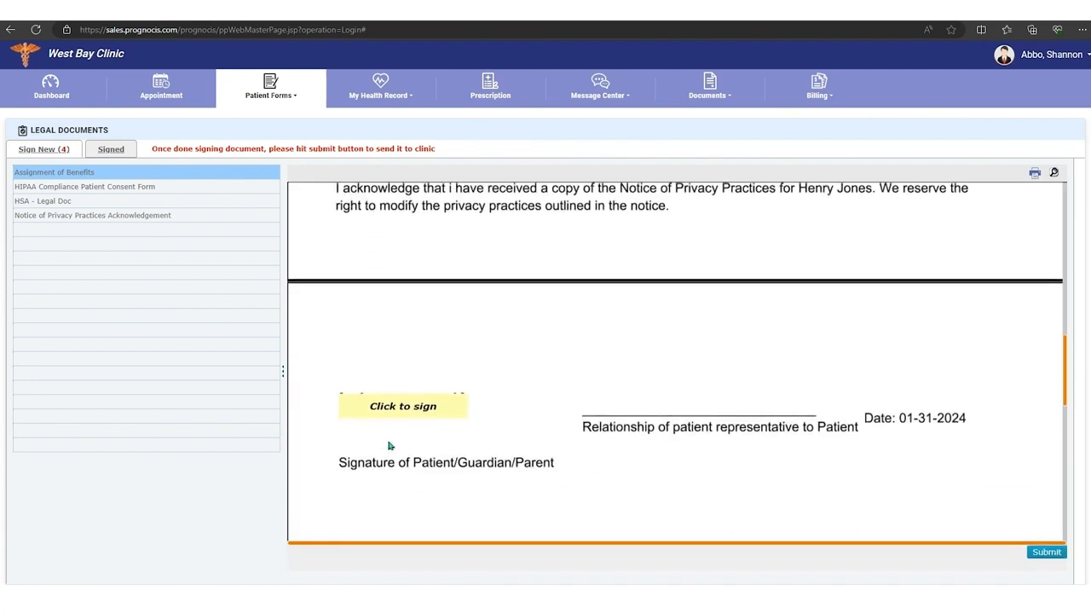
click(384, 408)
mouse_move(561, 256)
mouse_down()
mouse_move(513, 258)
mouse_move(663, 242)
mouse_up()
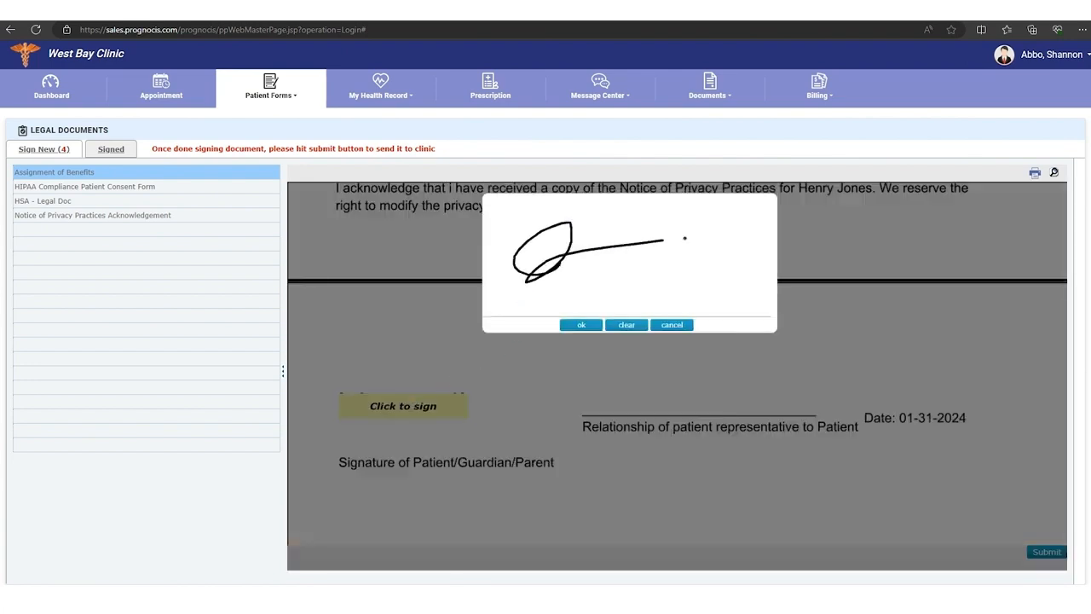
click(581, 325)
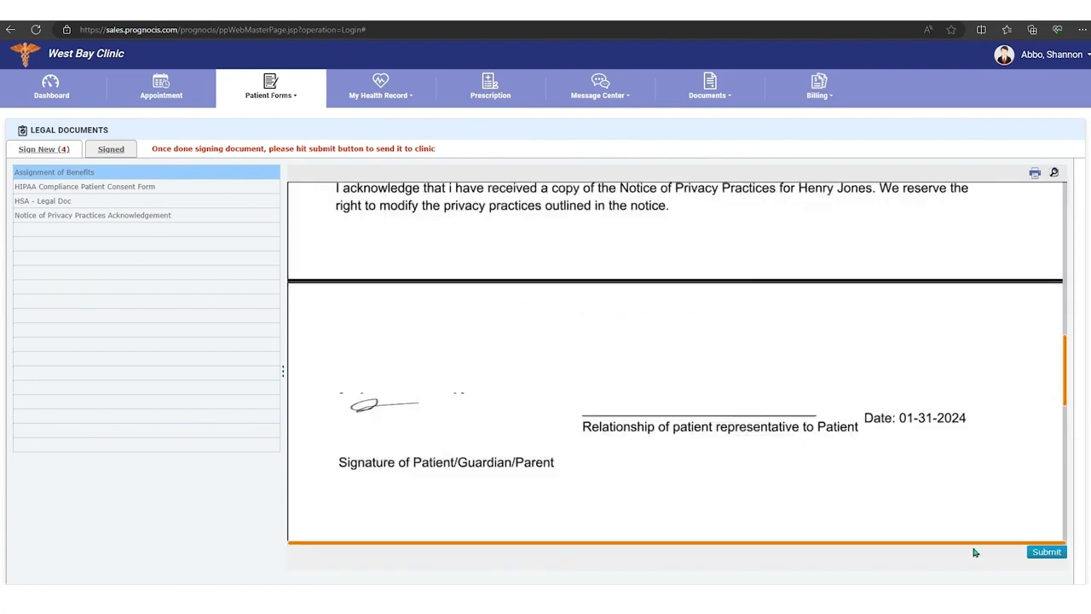
click(1047, 552)
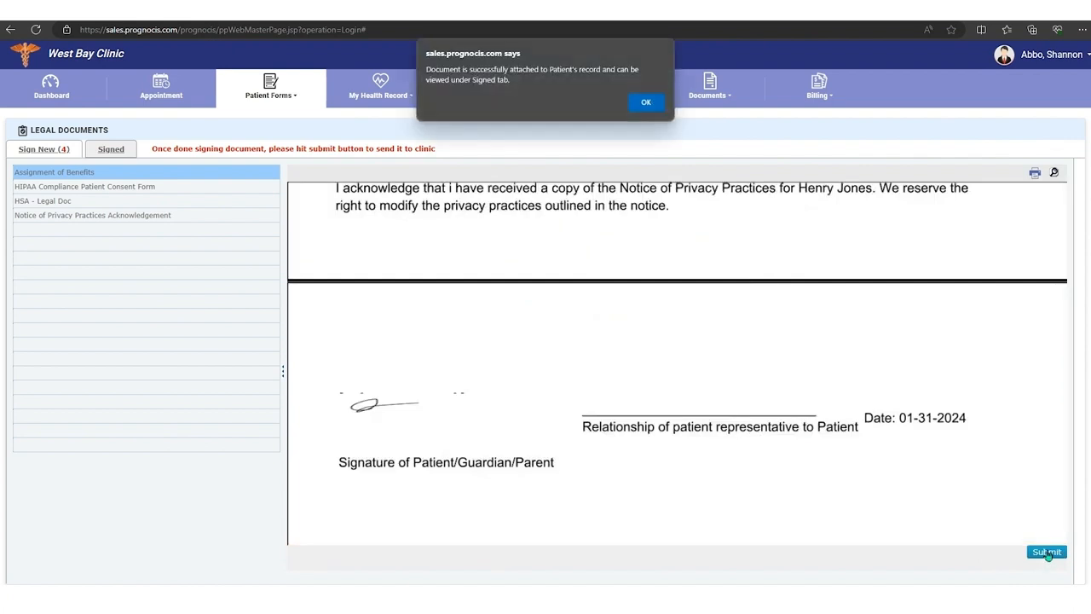
click(647, 98)
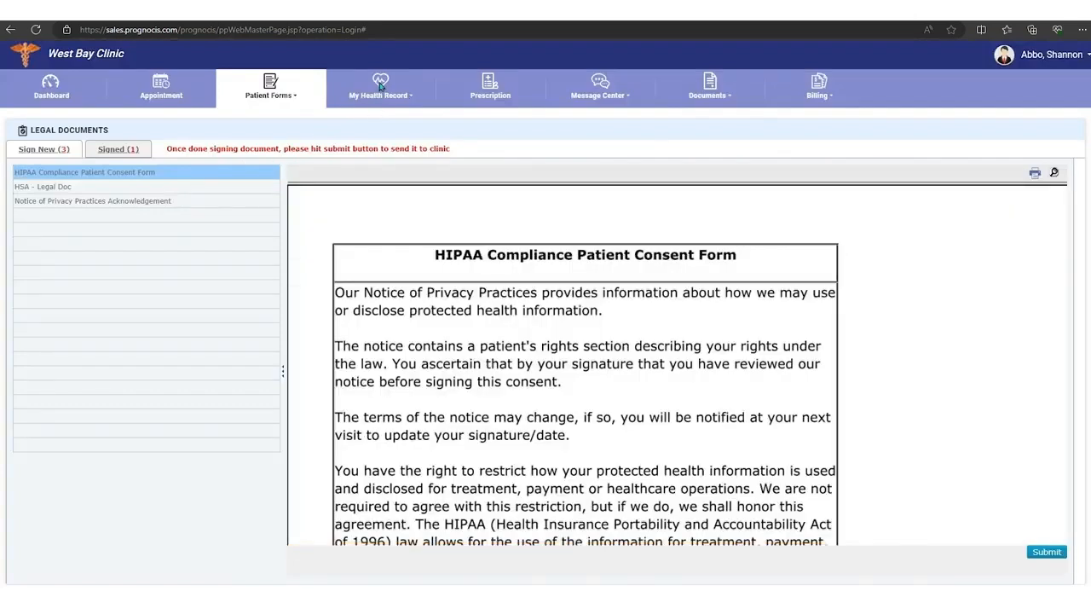
Step: Open the health record Summary and review the Medical Problems and Allergies pages, returning to the Summary after each
click(412, 99)
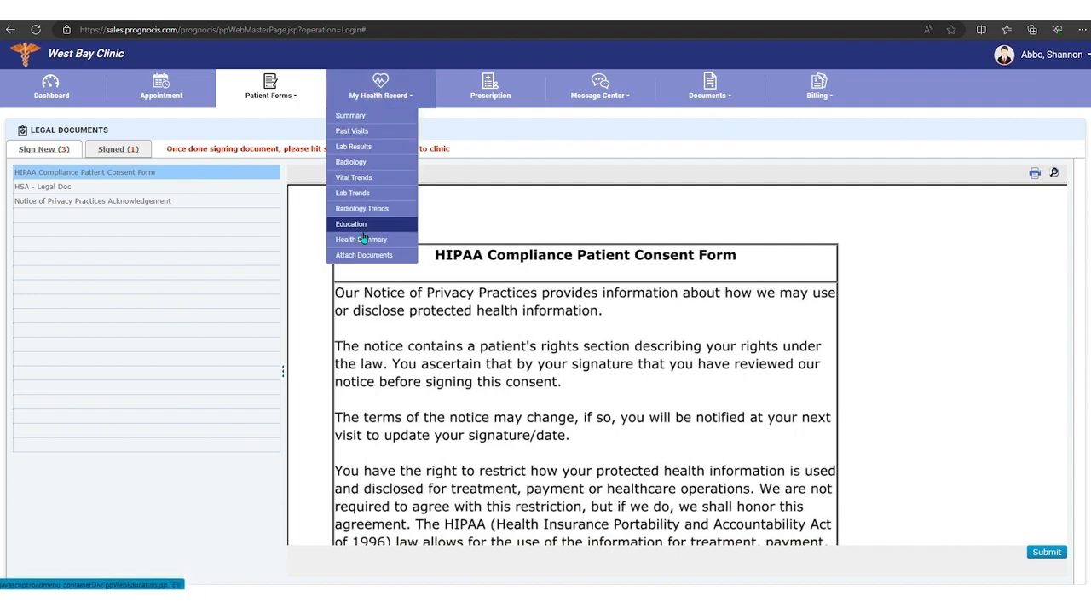
click(350, 115)
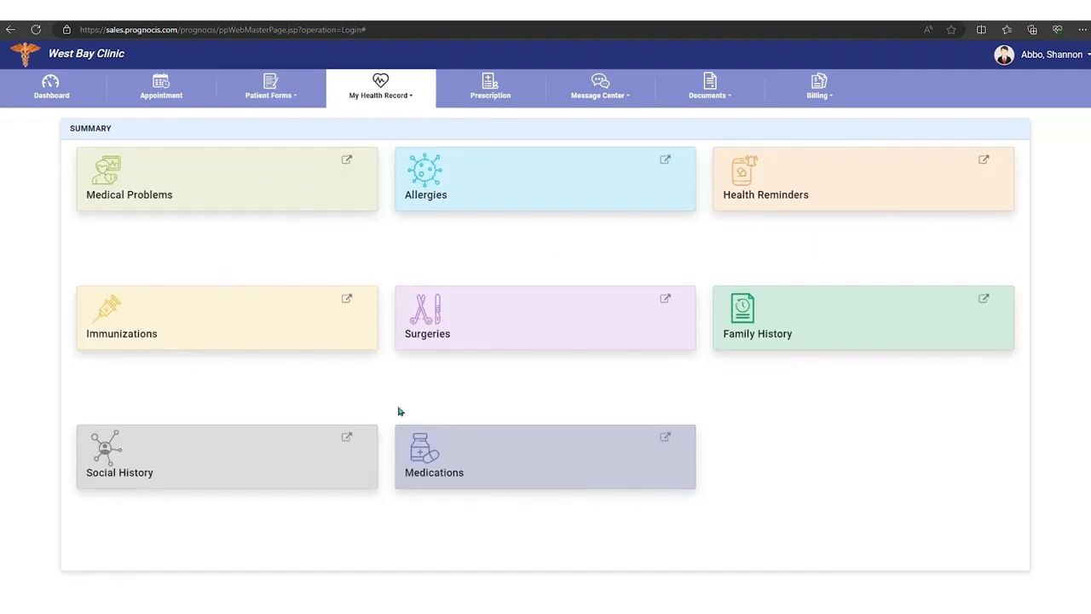
click(348, 161)
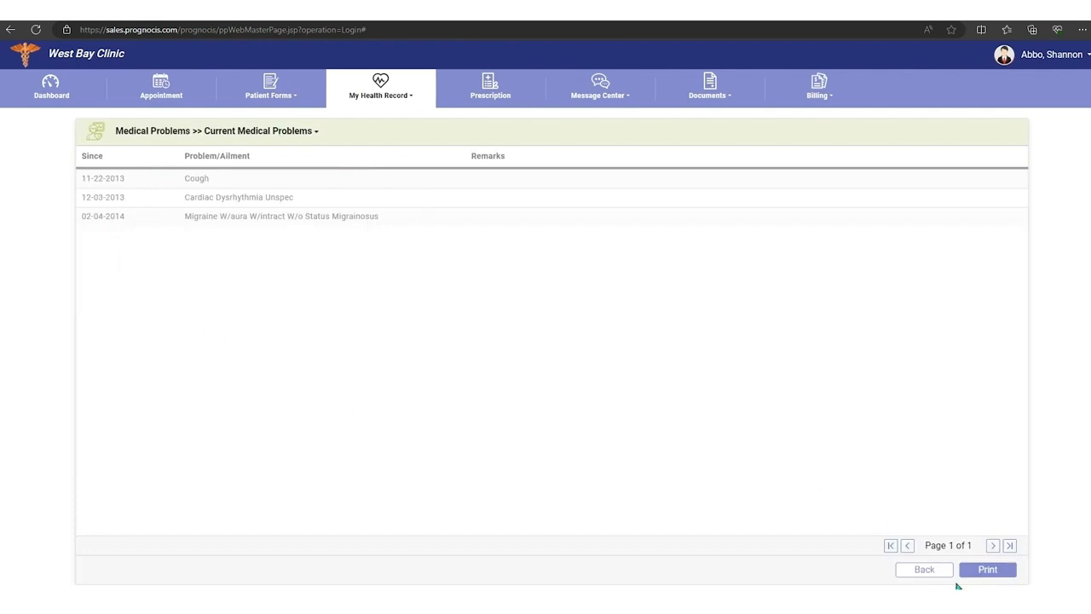
click(927, 569)
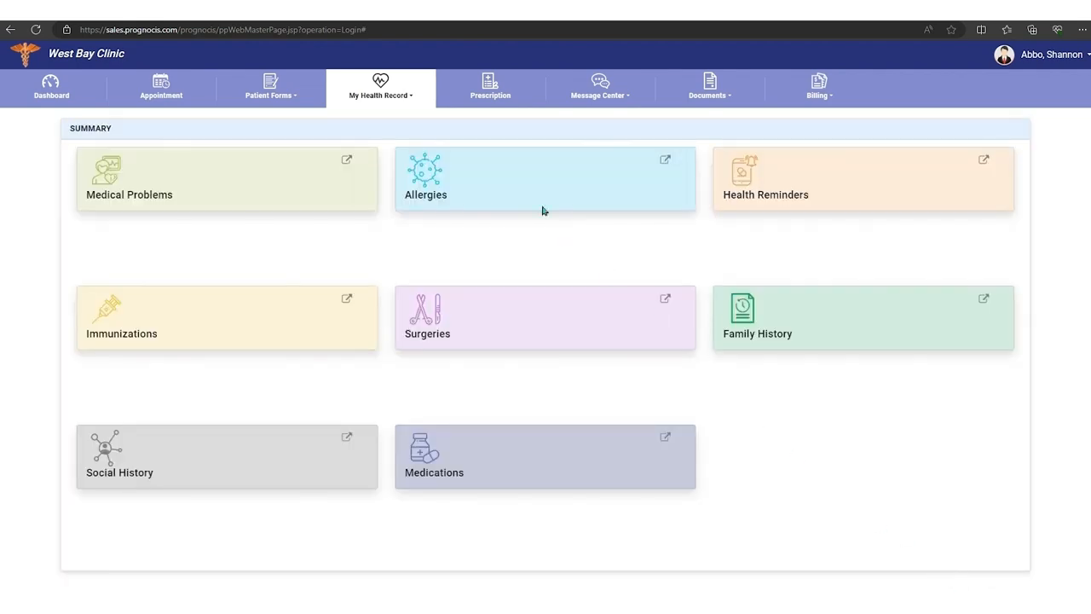
click(665, 160)
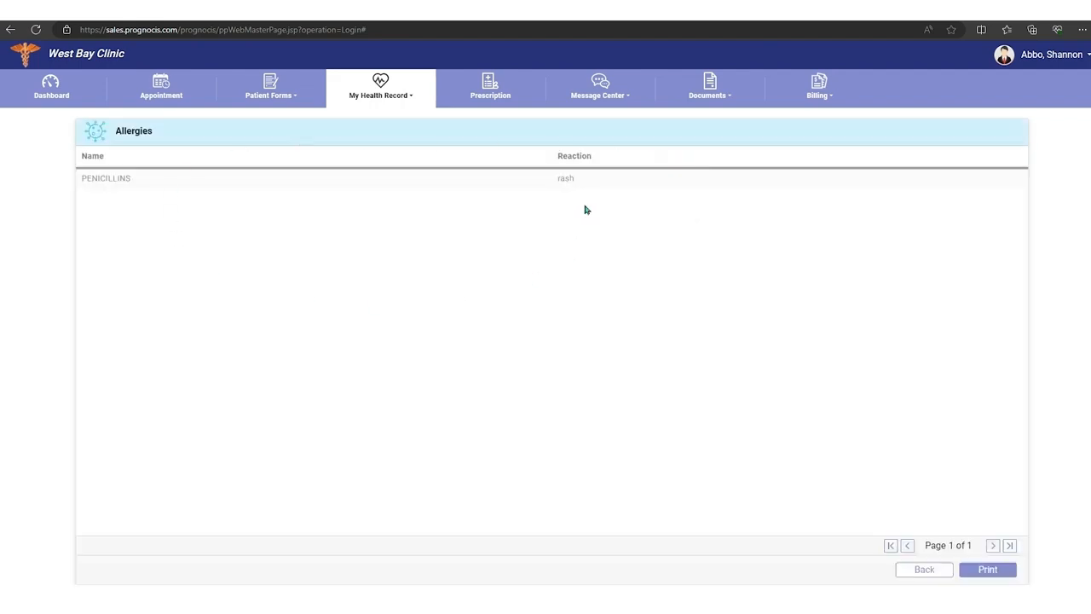
click(929, 570)
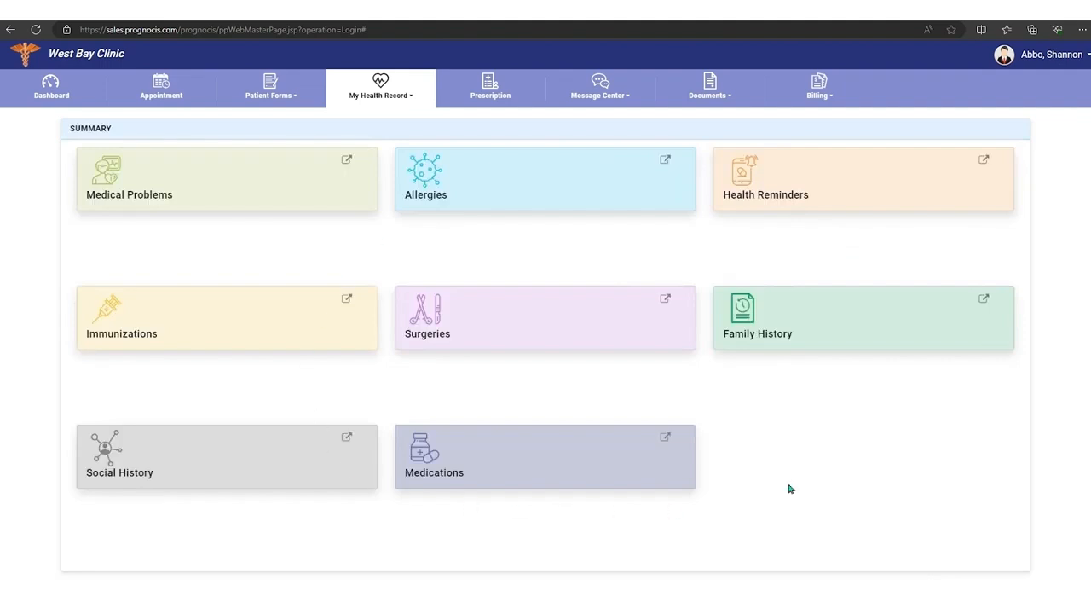
Step: Open the Past Visits list in the patient's health record
click(404, 98)
click(360, 130)
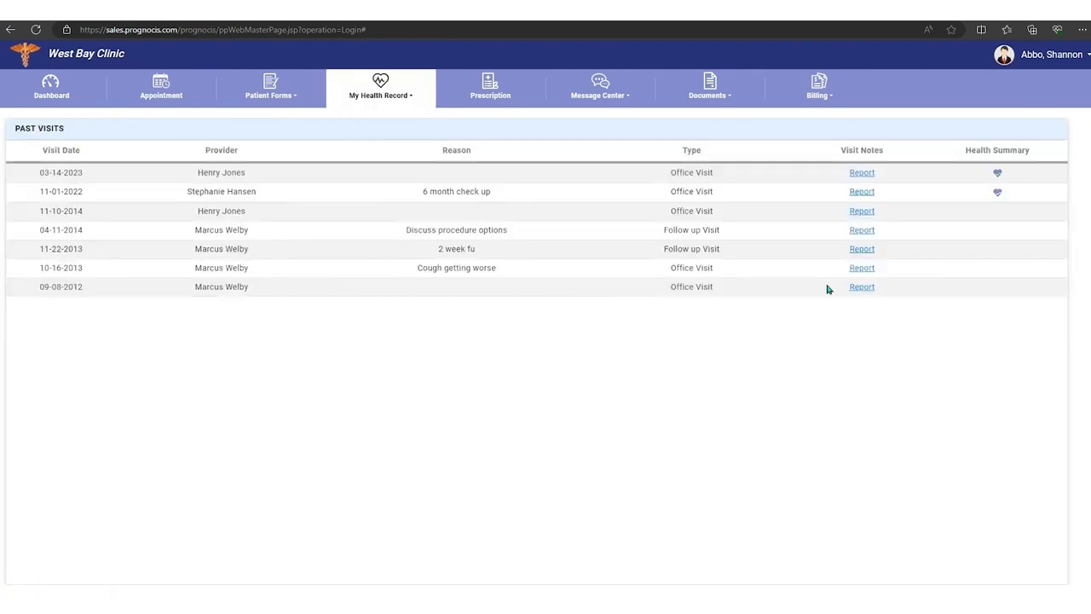
Step: Open the visit report for 03-14-2023, read through the progress note, and return to the Past Visits list
click(863, 176)
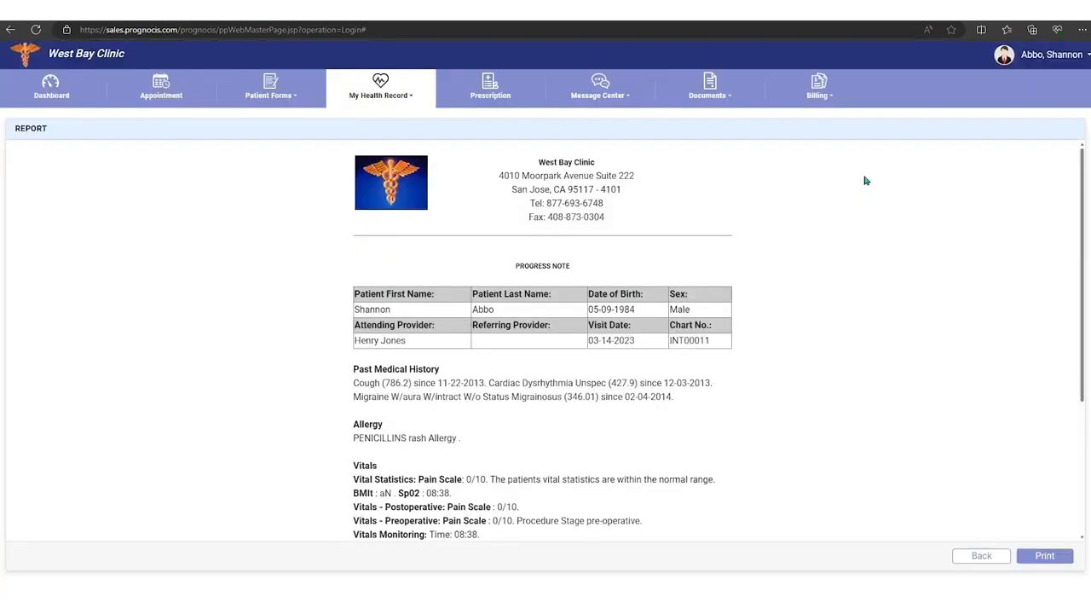
scroll(808, 281, down, 3)
scroll(808, 282, up, 3)
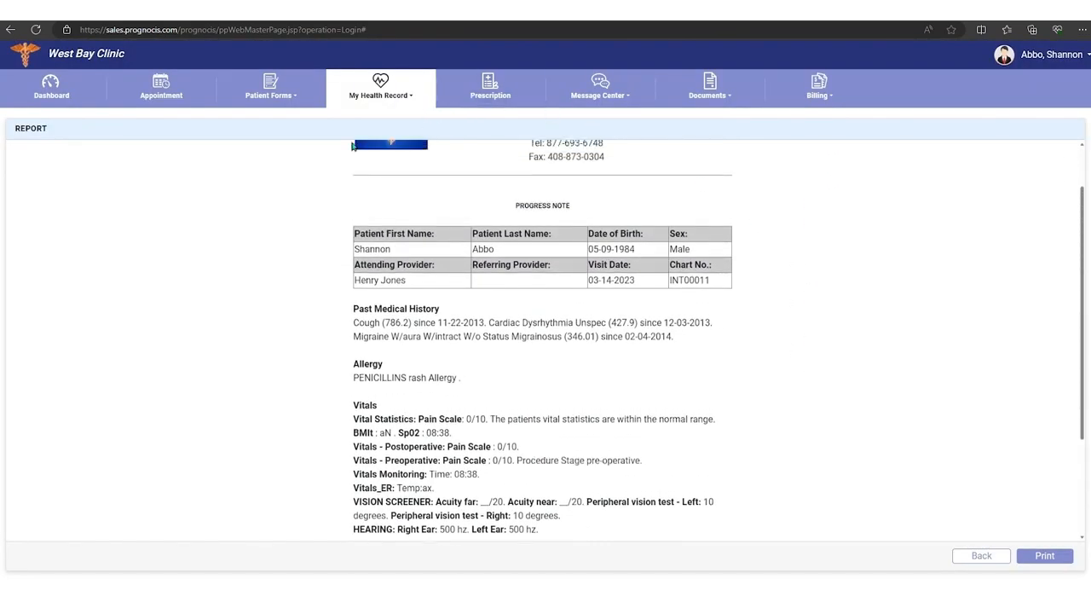
click(981, 555)
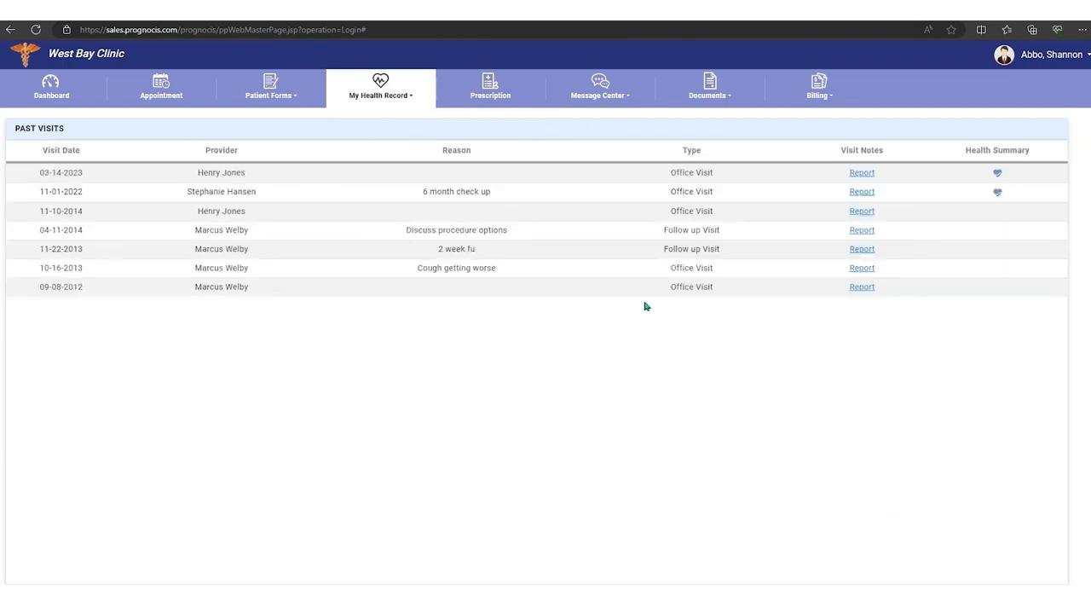
Step: View the Lab Results page and the Radiology results page in the patient's health record
click(413, 99)
click(367, 149)
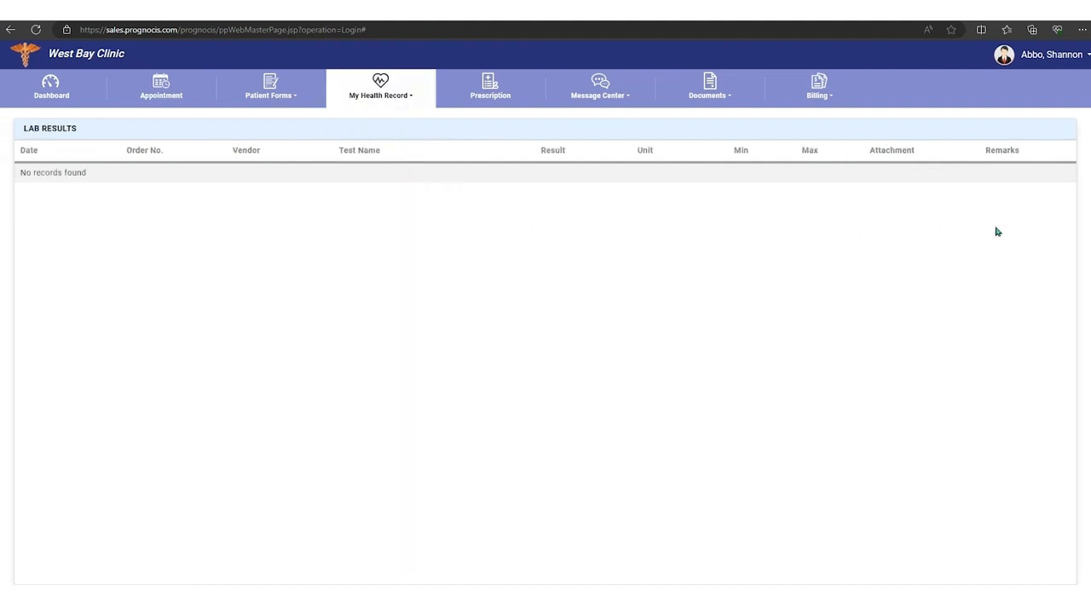
click(413, 99)
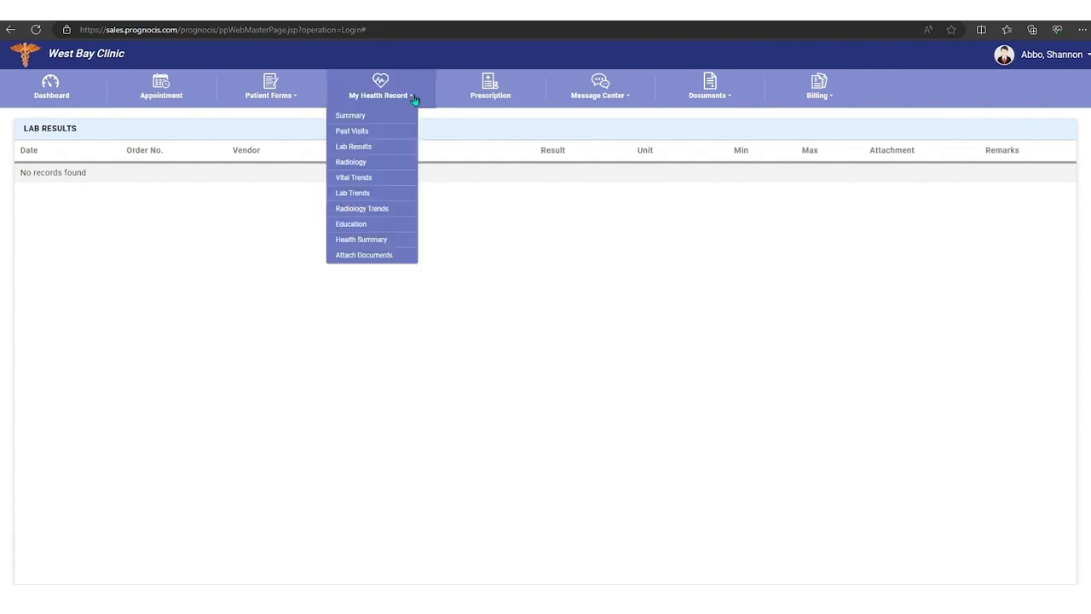
click(369, 162)
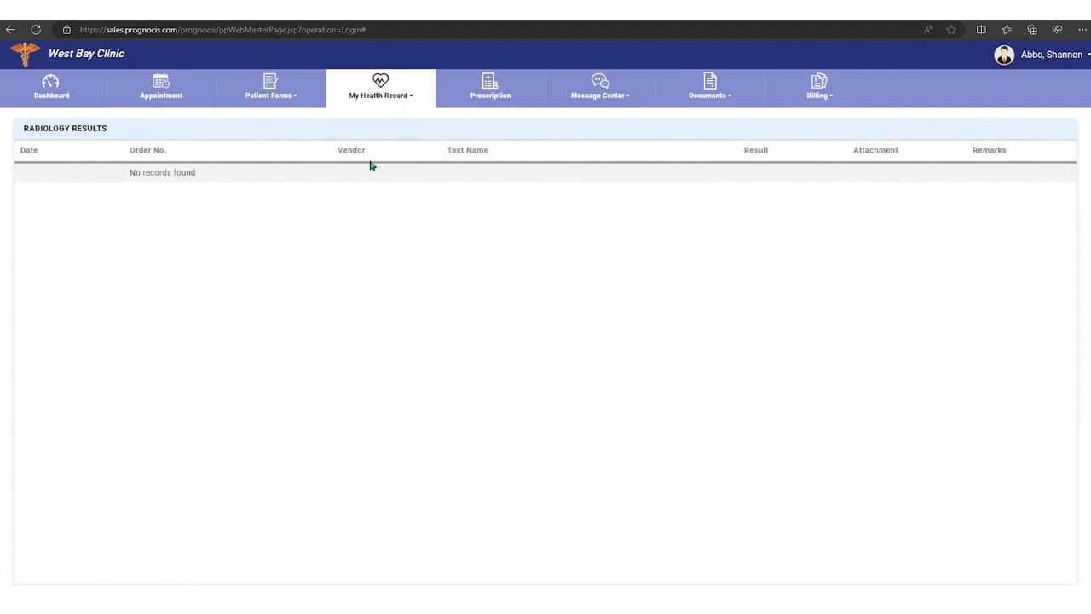
Step: Review the Vital Trends page and the Lab Trends page in the patient's health record
click(408, 97)
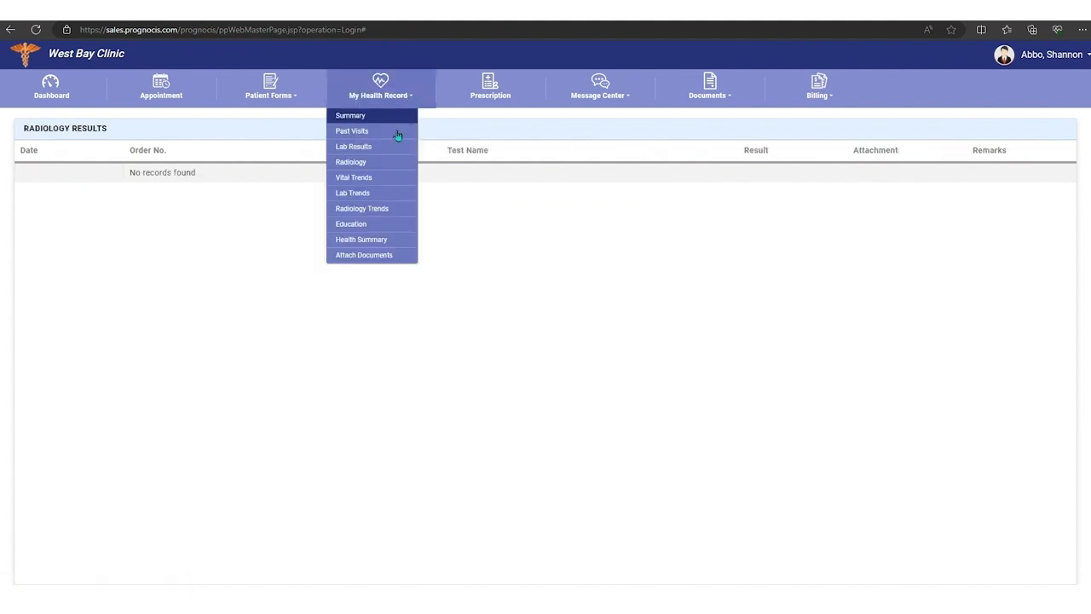
click(368, 181)
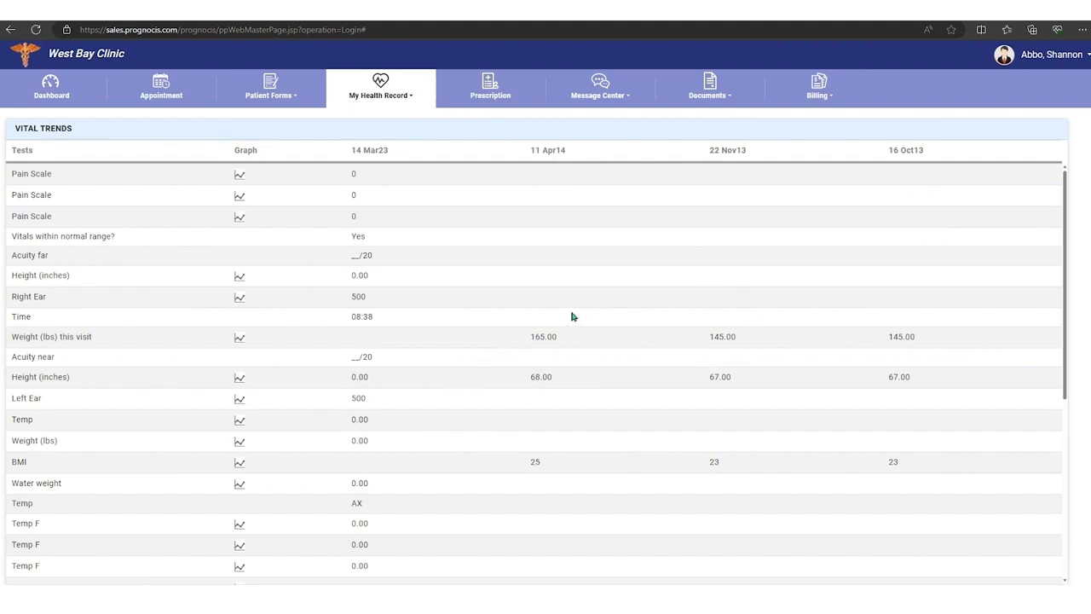
click(414, 100)
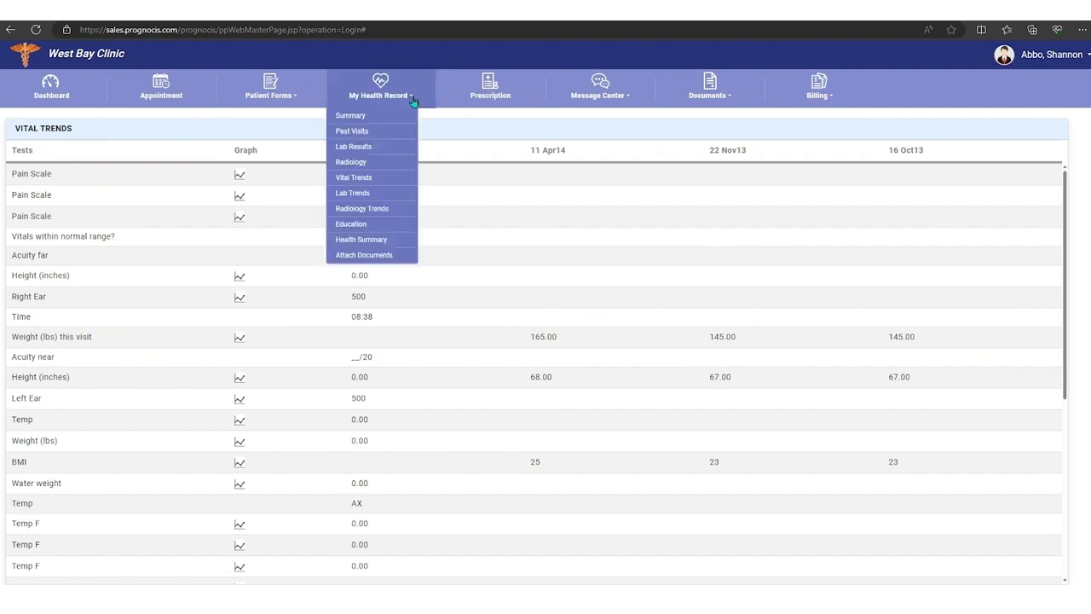
click(371, 194)
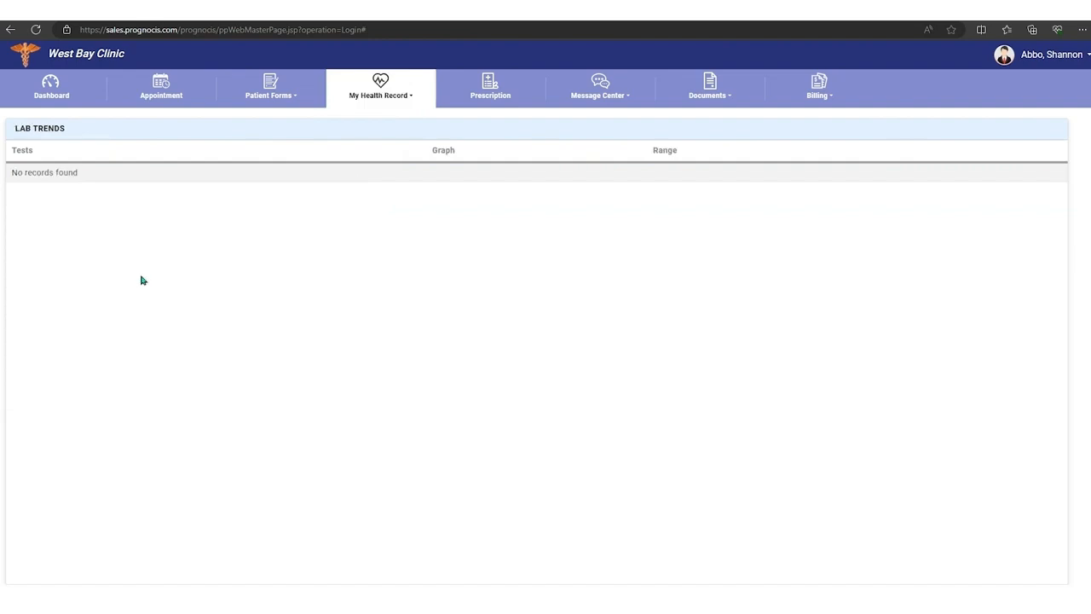
Step: View the Radiology Trends page and the Education page in the patient's health record
click(410, 98)
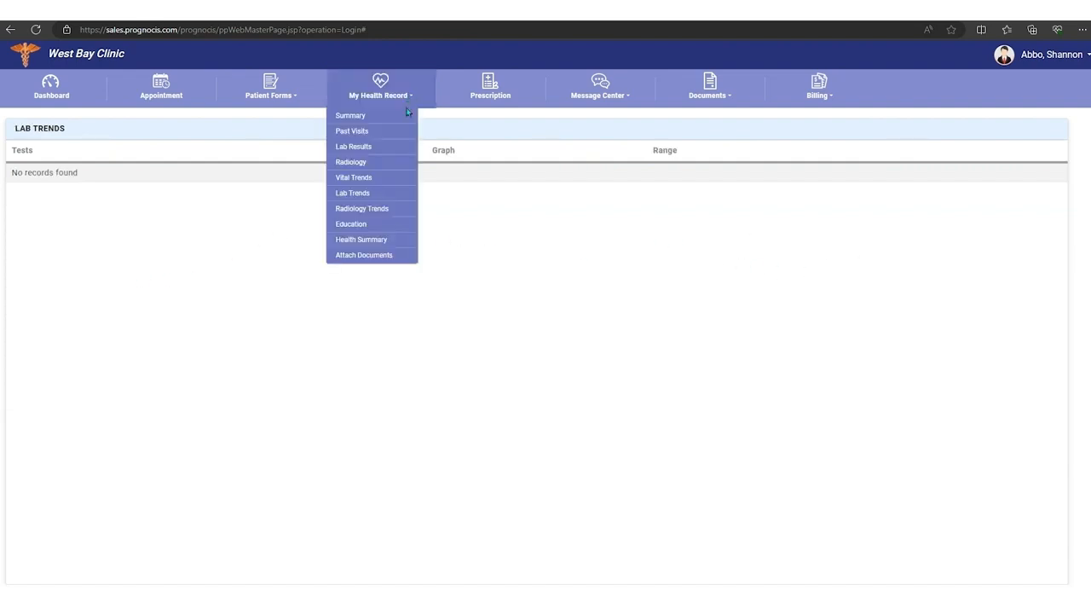
click(375, 209)
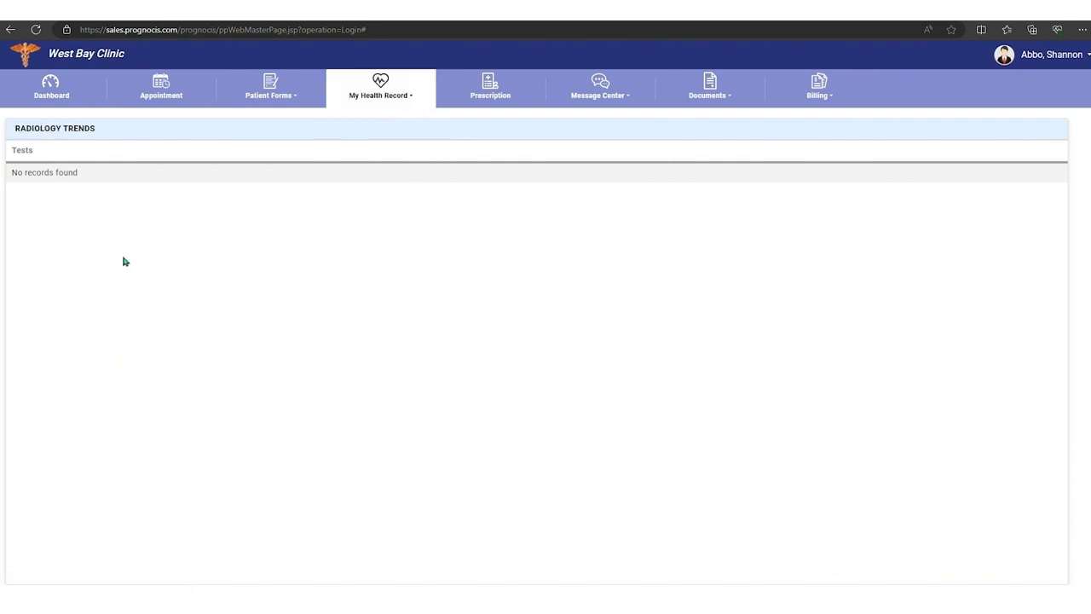
click(409, 97)
click(378, 226)
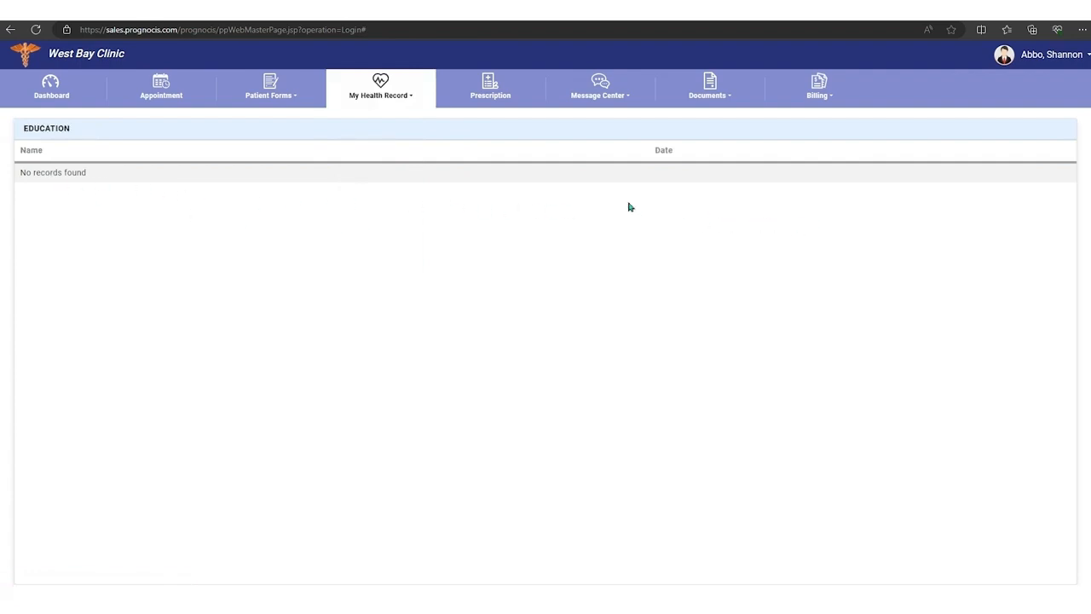
Step: Open the Health Summary in the patient's health record and look through its sections
click(411, 97)
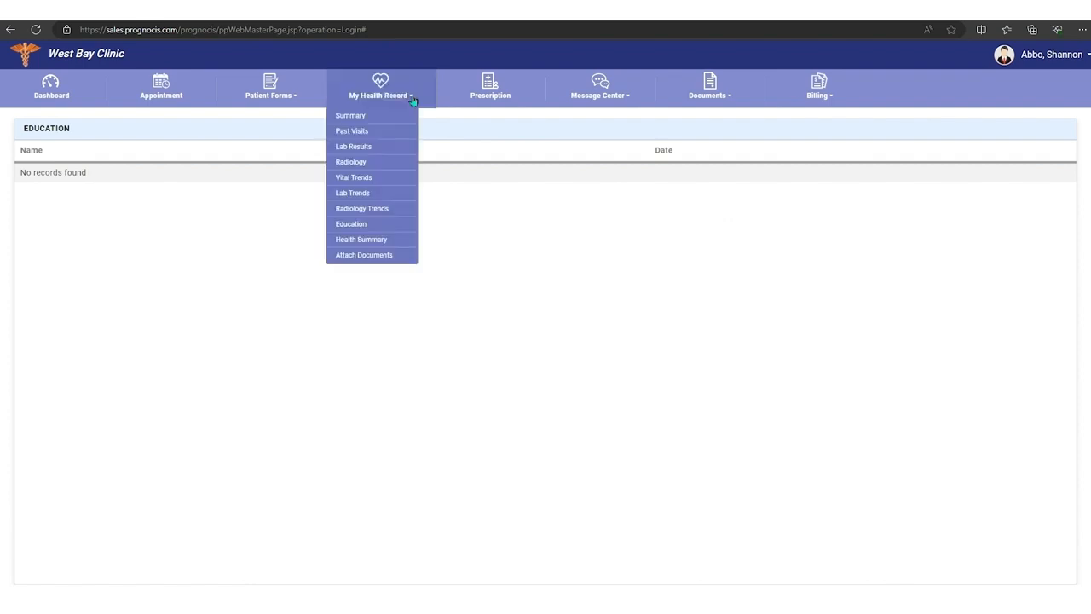
click(365, 241)
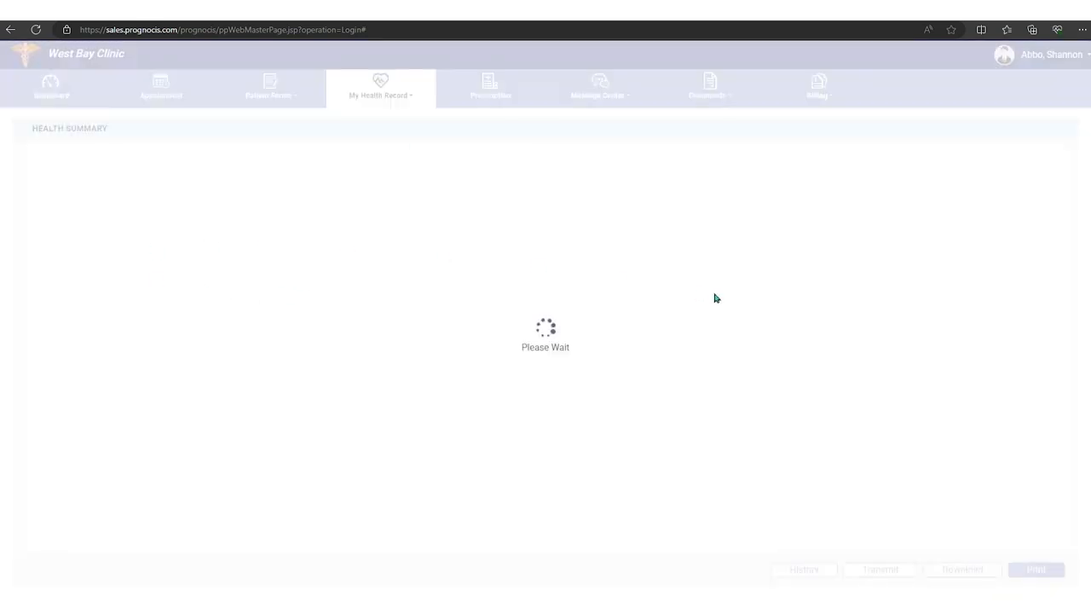
scroll(316, 253, down, 5)
scroll(315, 254, up, 5)
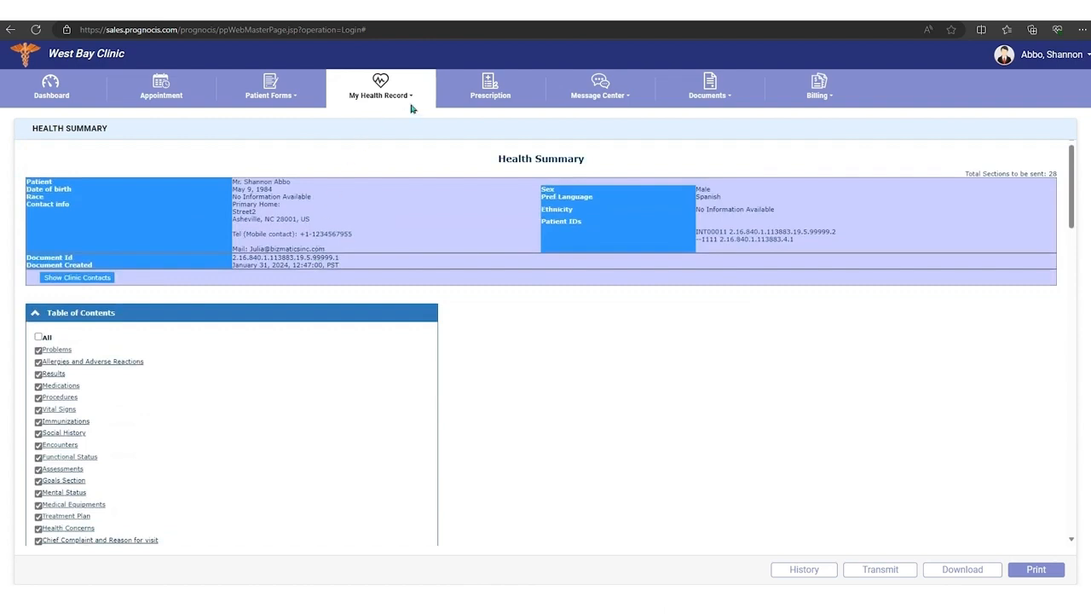
Step: Start a document submission from the health record with category Old Progress Note, subject "old progress" and document type Attach Document
click(409, 99)
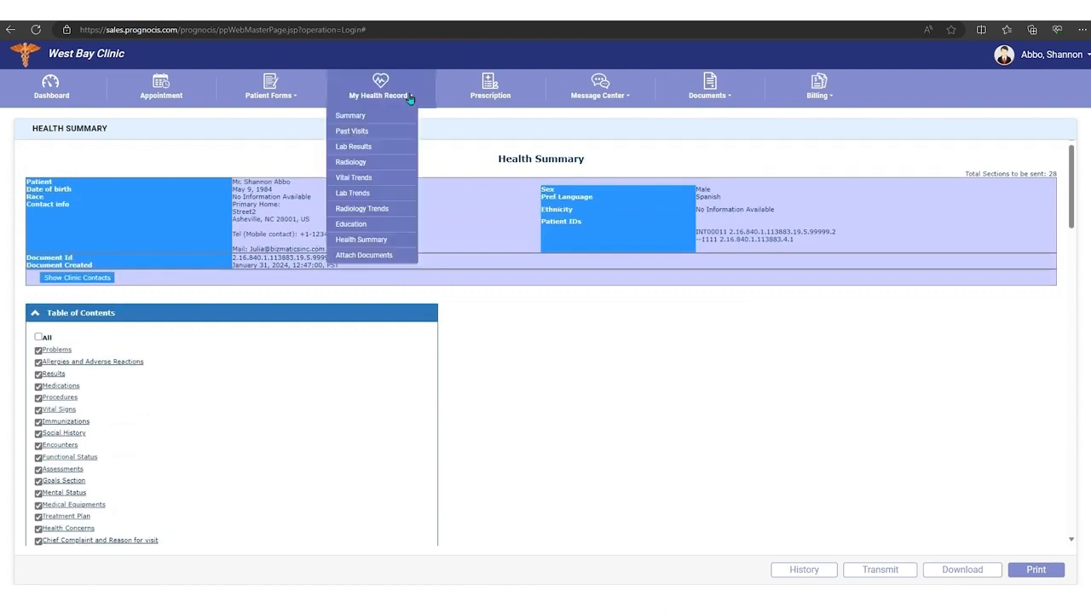
click(364, 255)
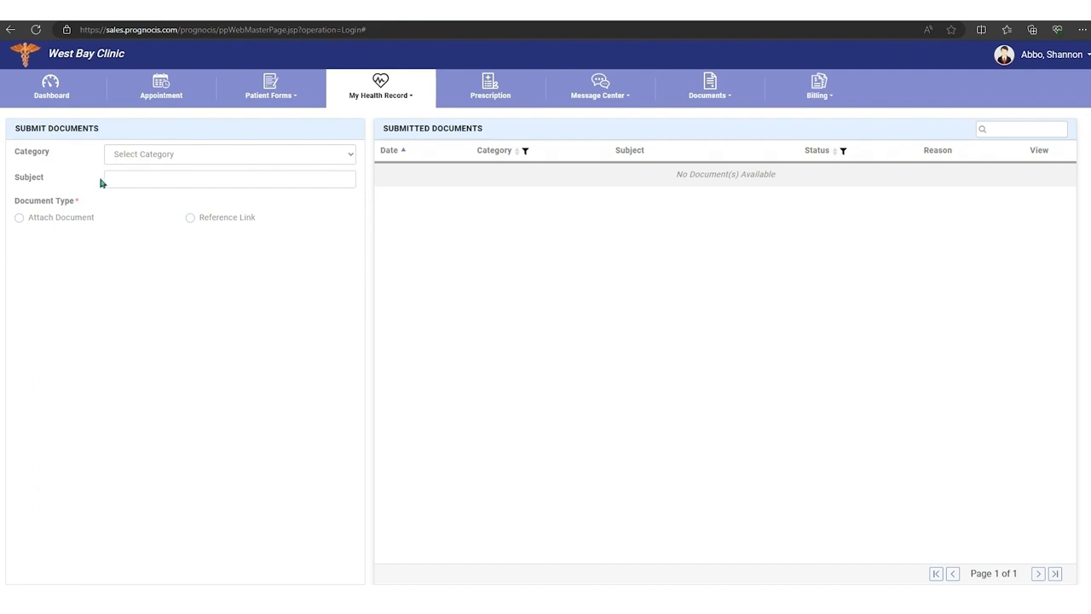
click(269, 162)
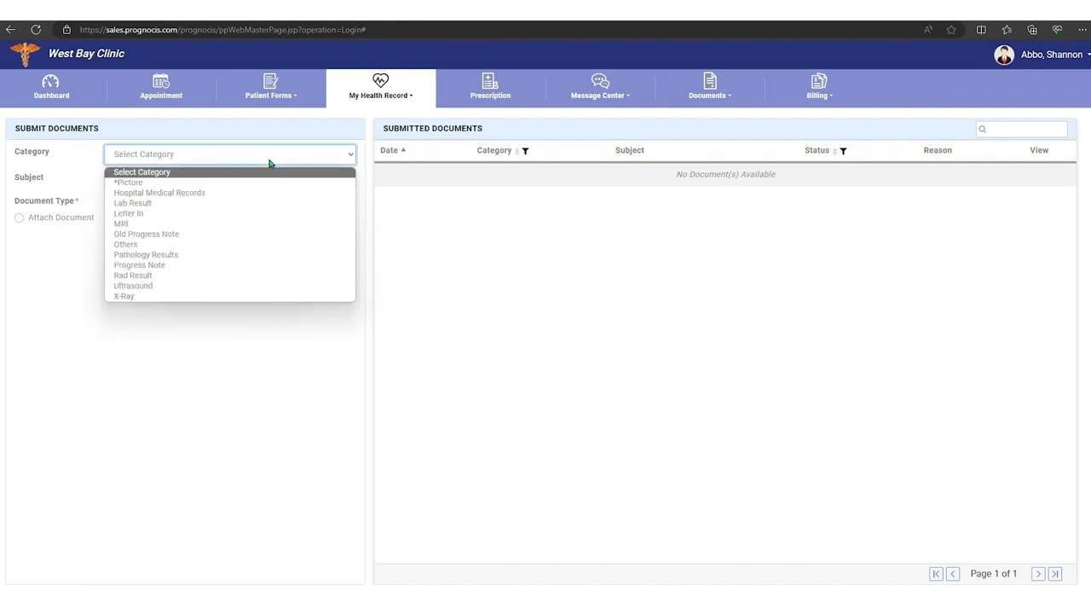
click(150, 235)
click(139, 178)
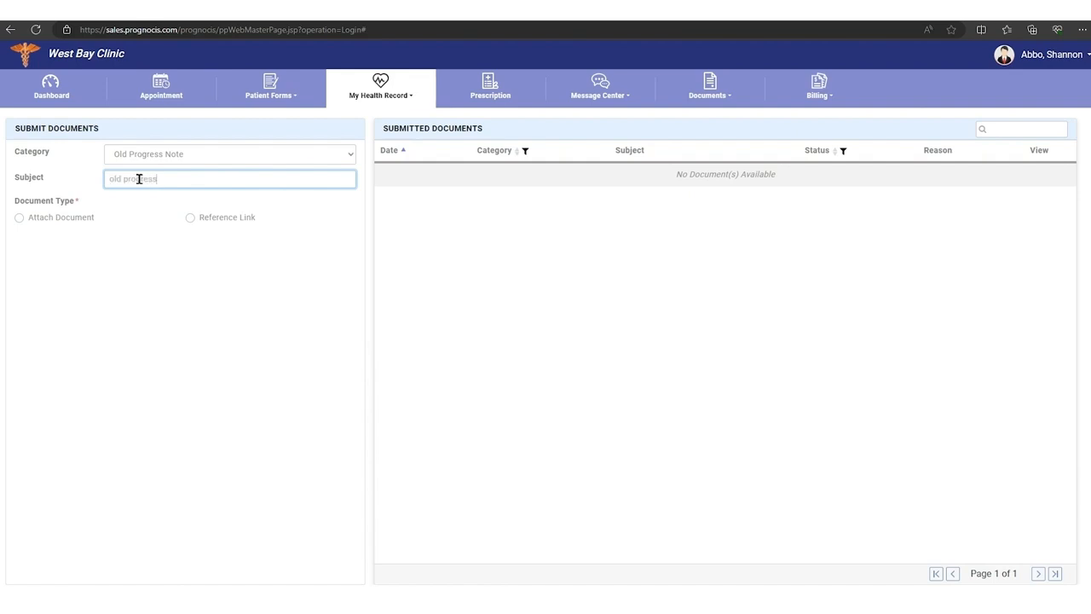
click(19, 218)
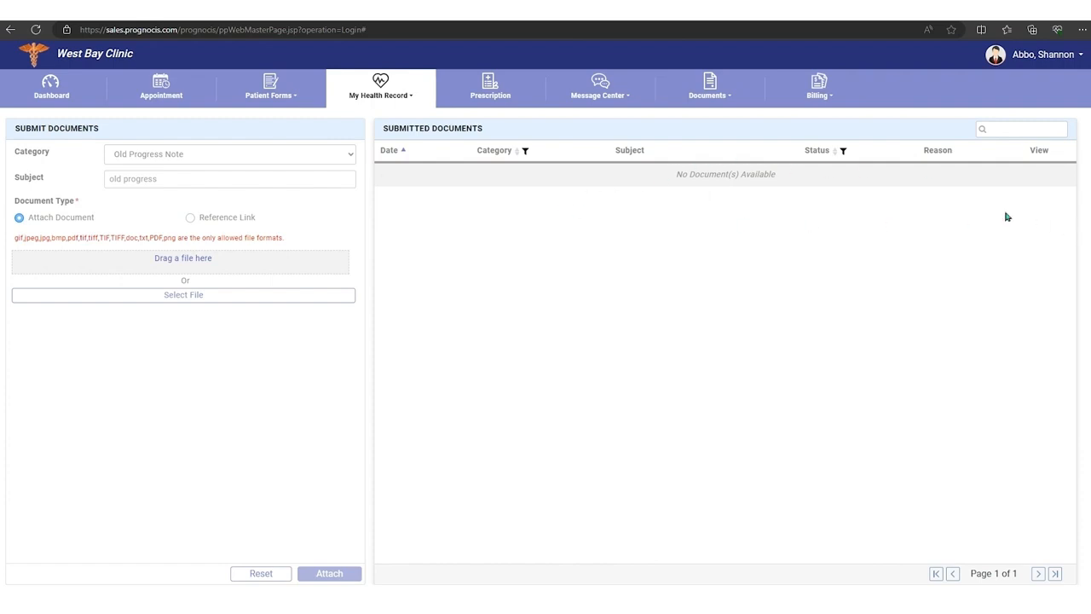
Step: Open the prescription renewal list, select Plavix Oral Tab 300 mg, and clear the selection without requesting a renewal
click(492, 88)
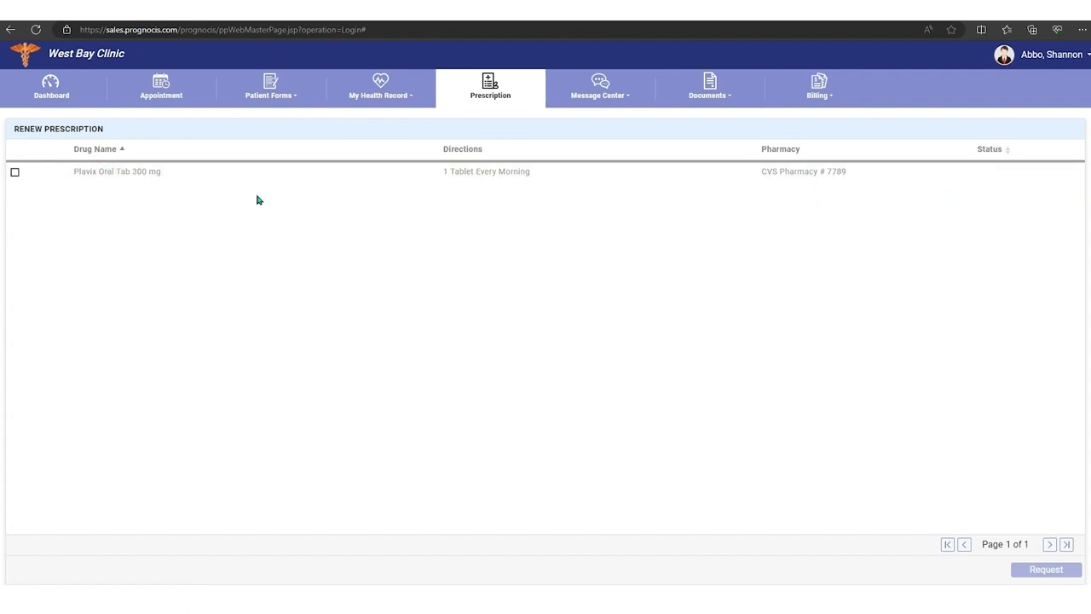
click(14, 174)
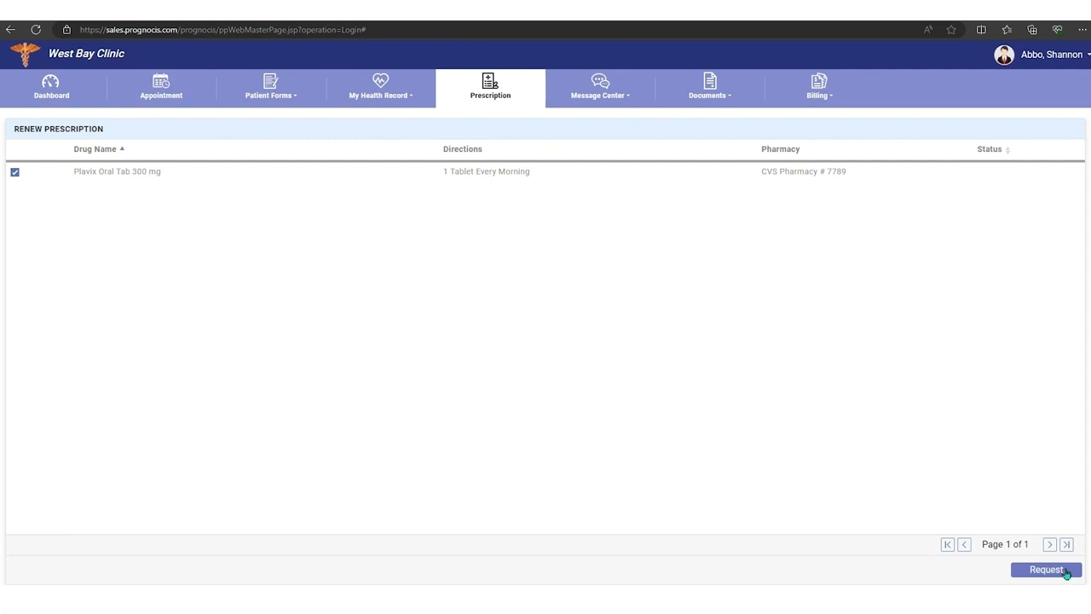
click(15, 174)
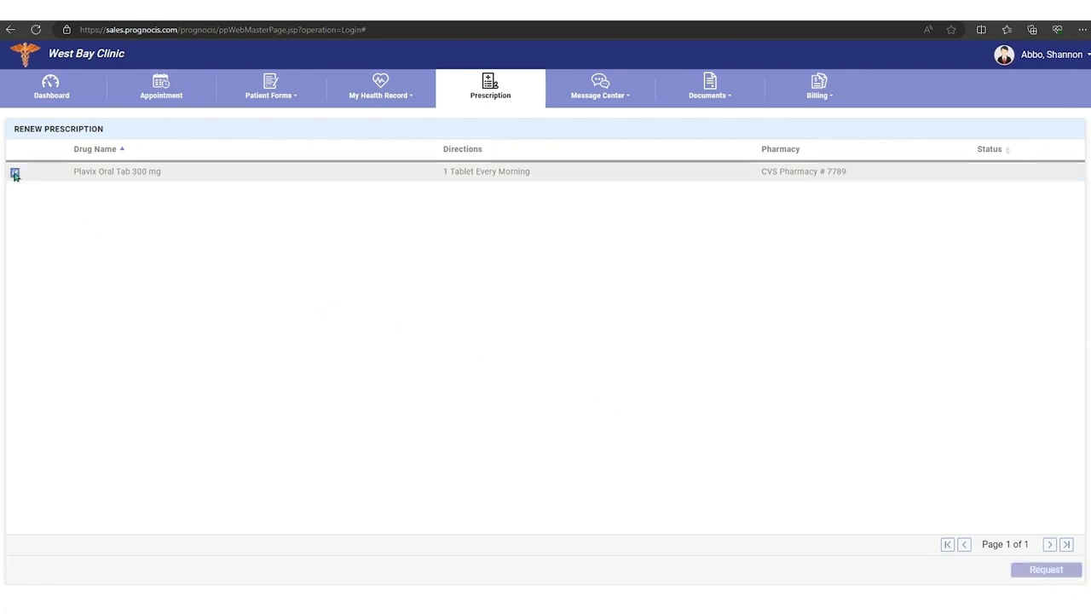
Step: Open the Message Center inbox to check for messages from the clinic
click(629, 100)
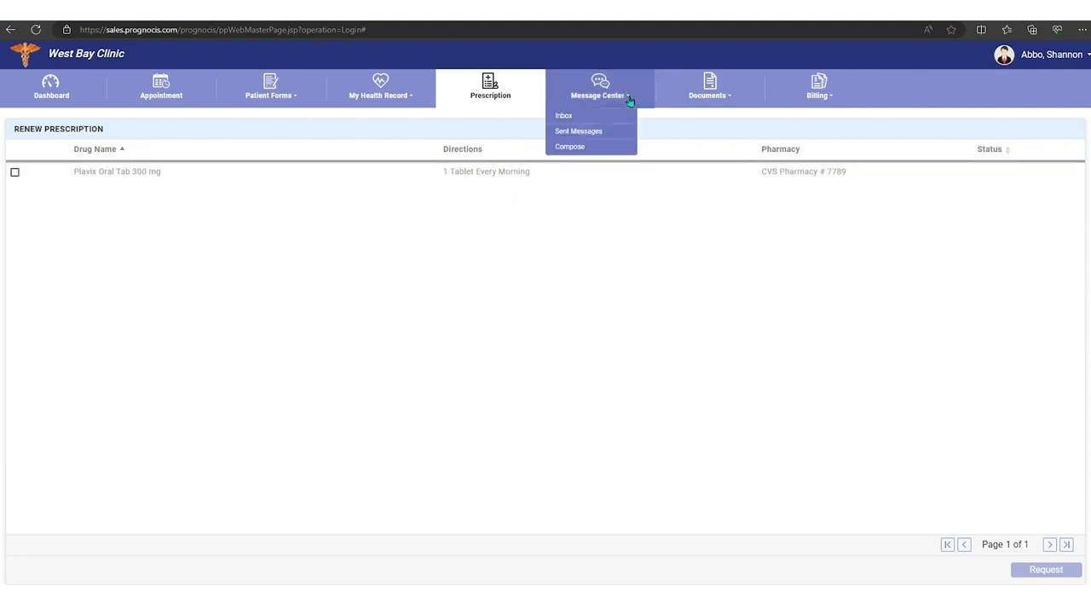
click(566, 116)
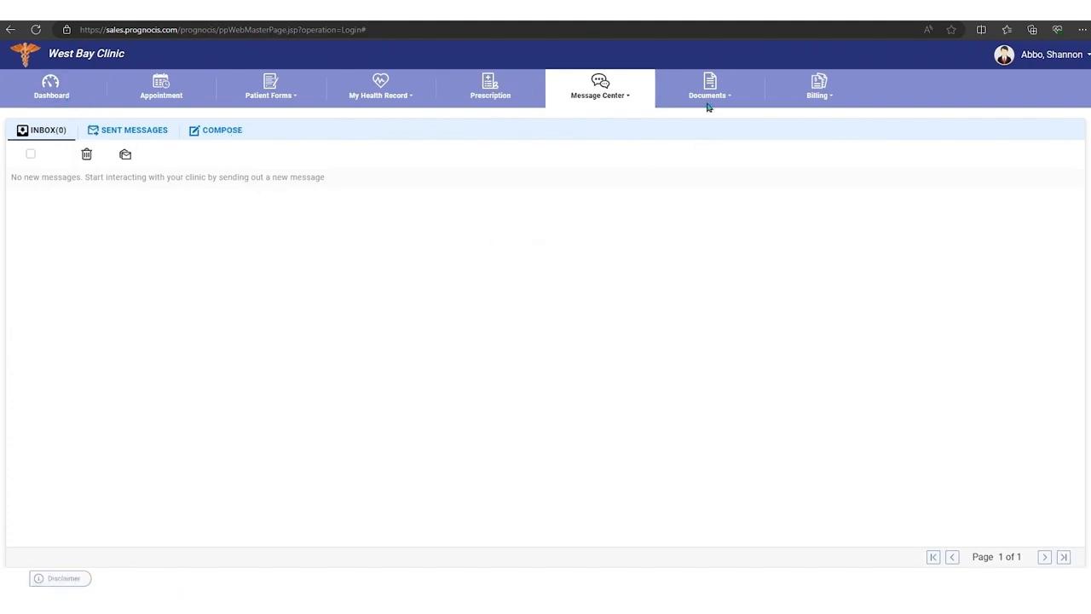
click(625, 97)
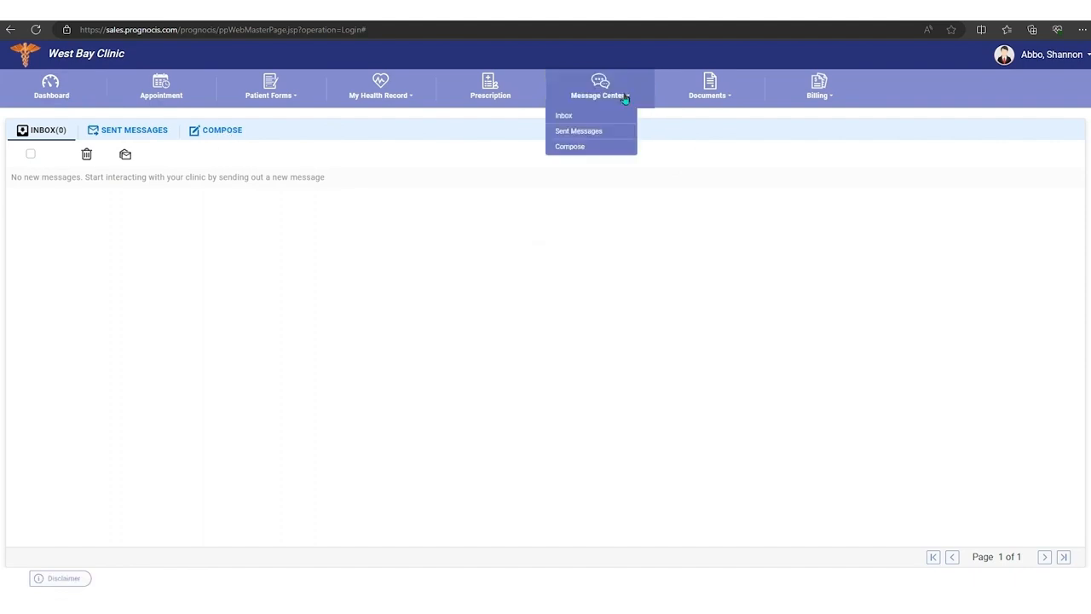
Step: View the Clinic Shared Documents list and open the Attach Documents page from the Documents section
click(730, 99)
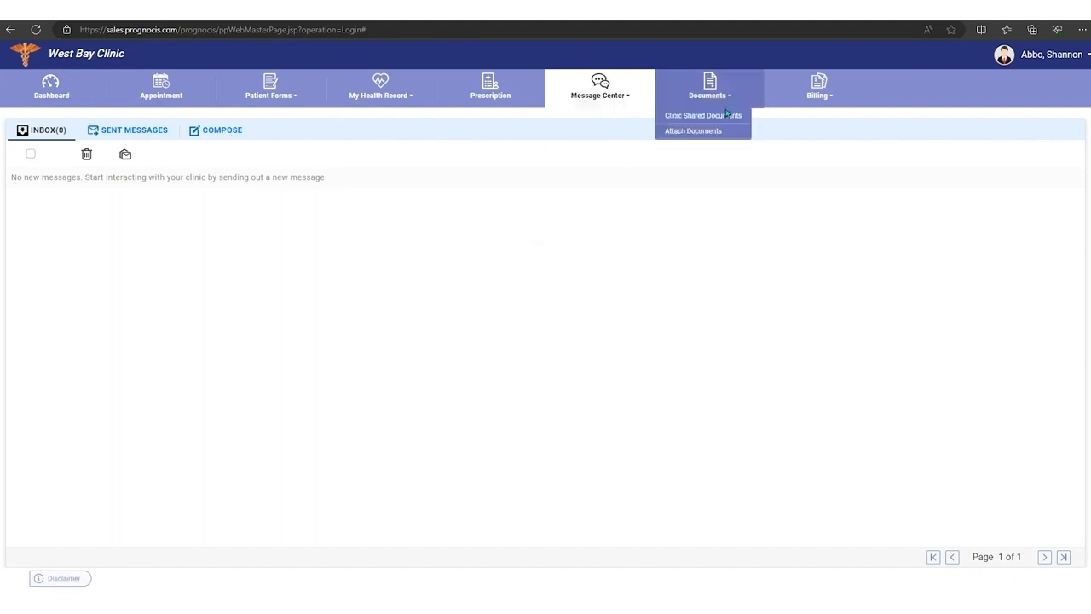
click(707, 115)
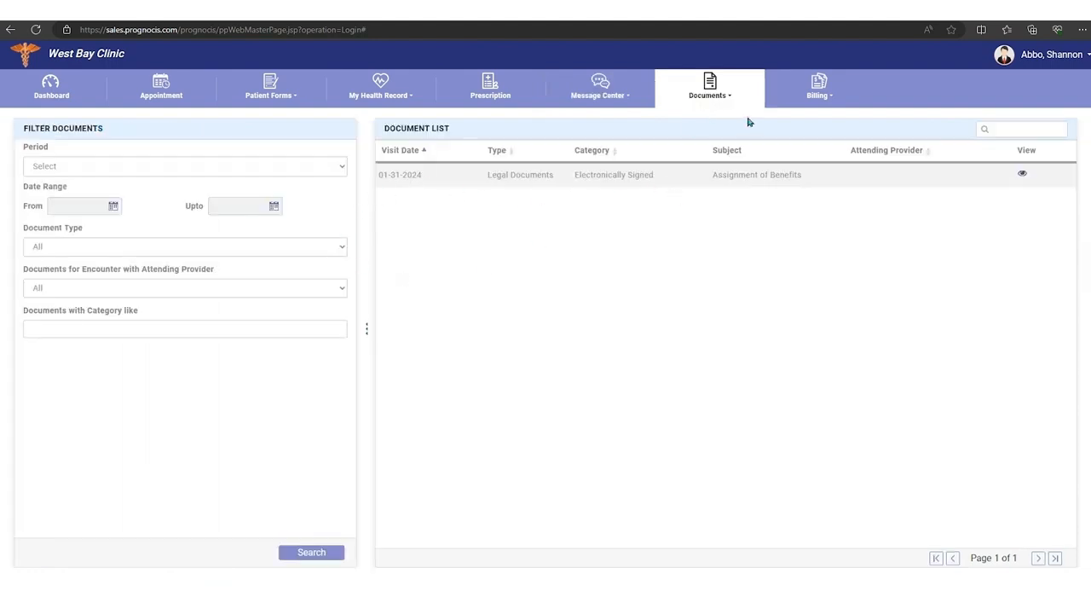
click(726, 99)
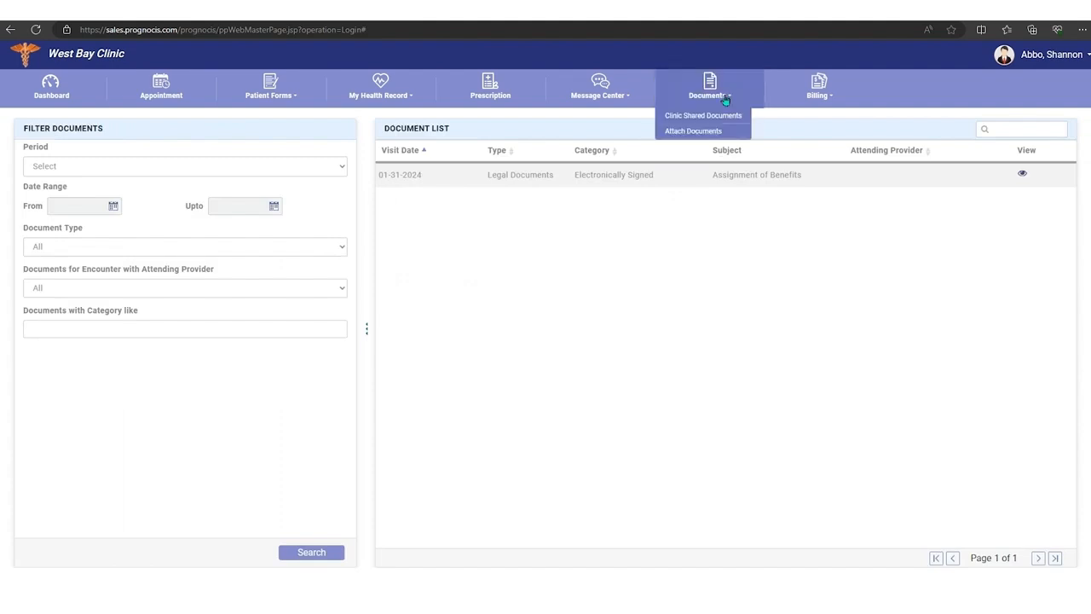
click(695, 132)
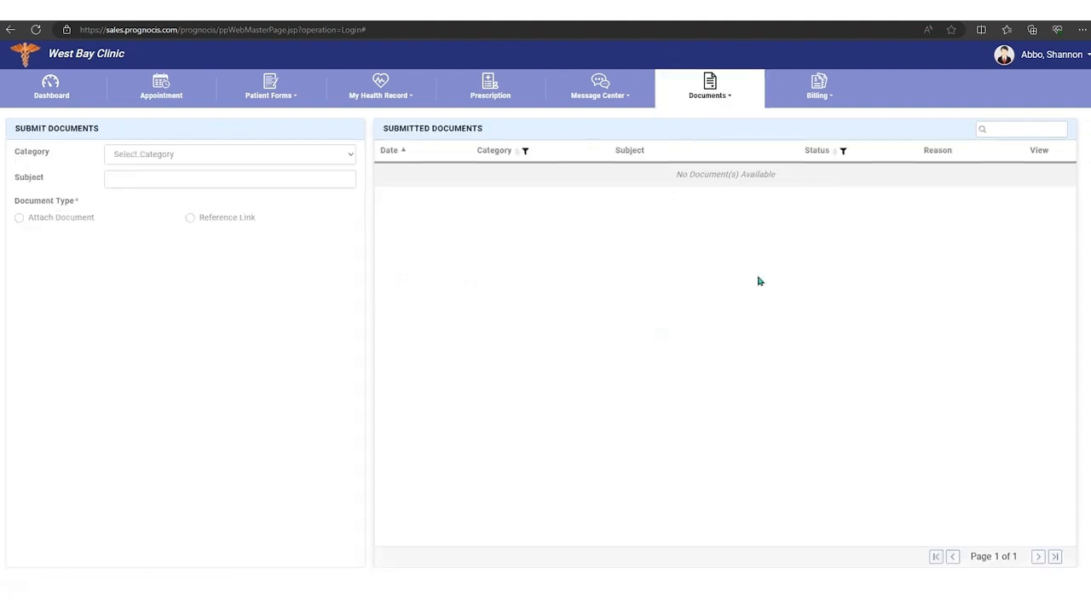
Step: Review the Patient Outstanding balance page and the pending transactions under Patient Payments in the billing section
click(829, 102)
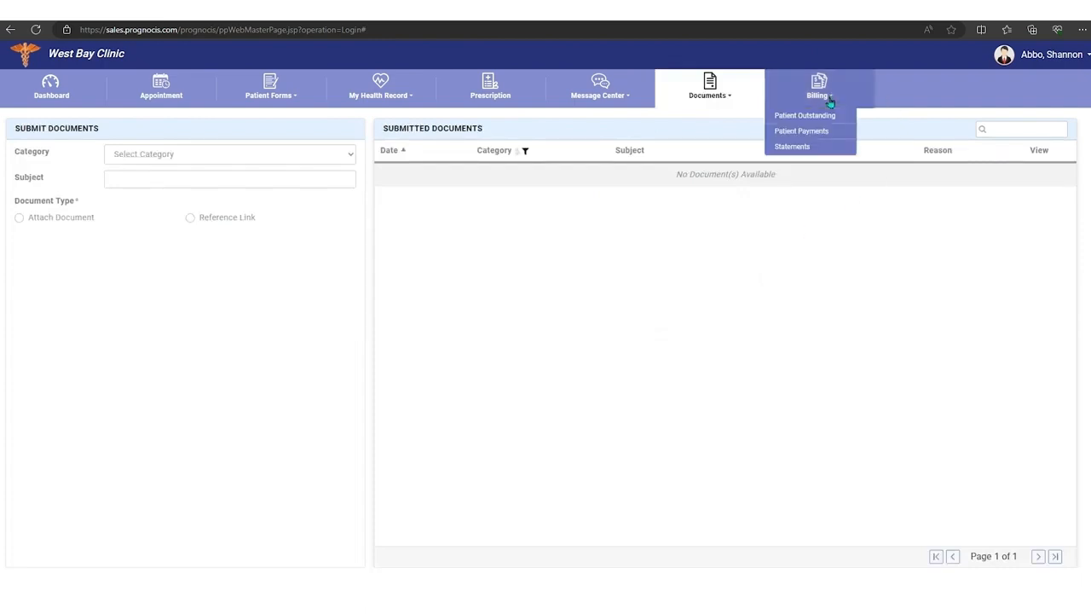
click(811, 120)
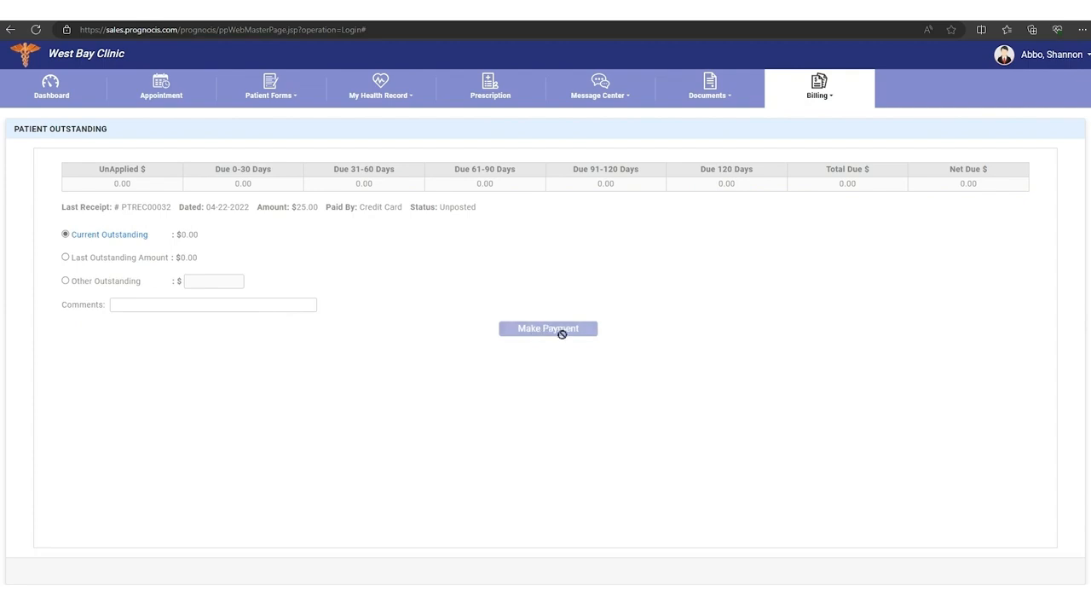
click(831, 98)
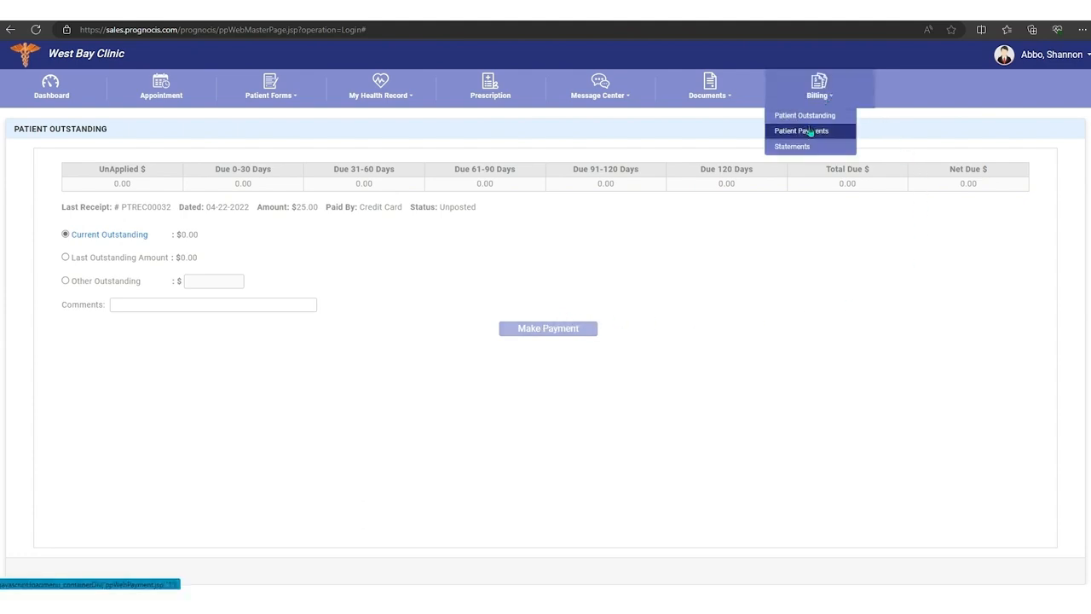
click(810, 132)
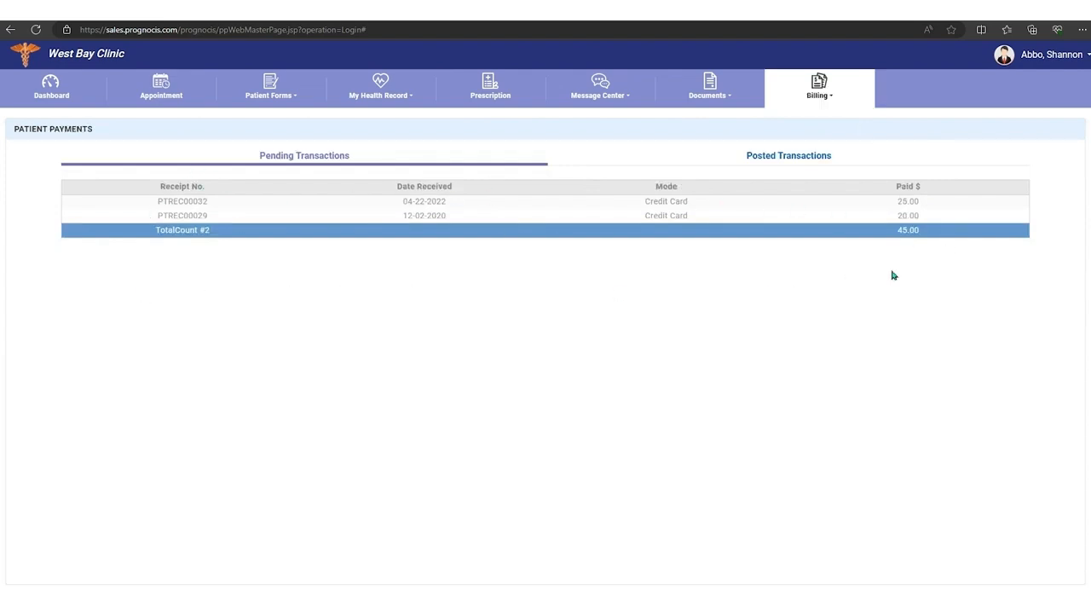
Step: View the Statements page in the billing section to check for generated statements
click(831, 98)
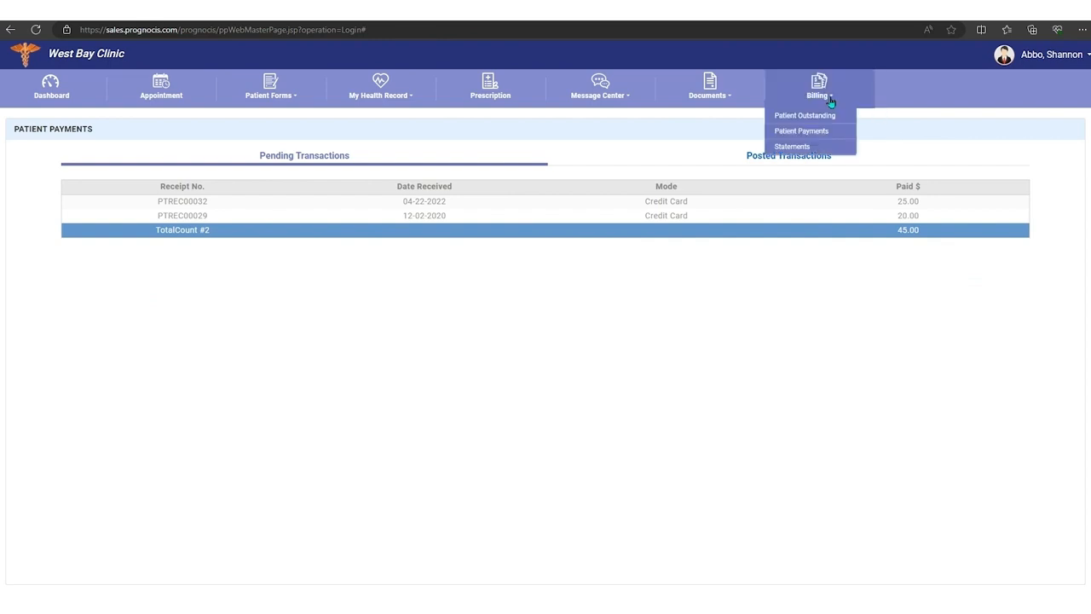
click(792, 149)
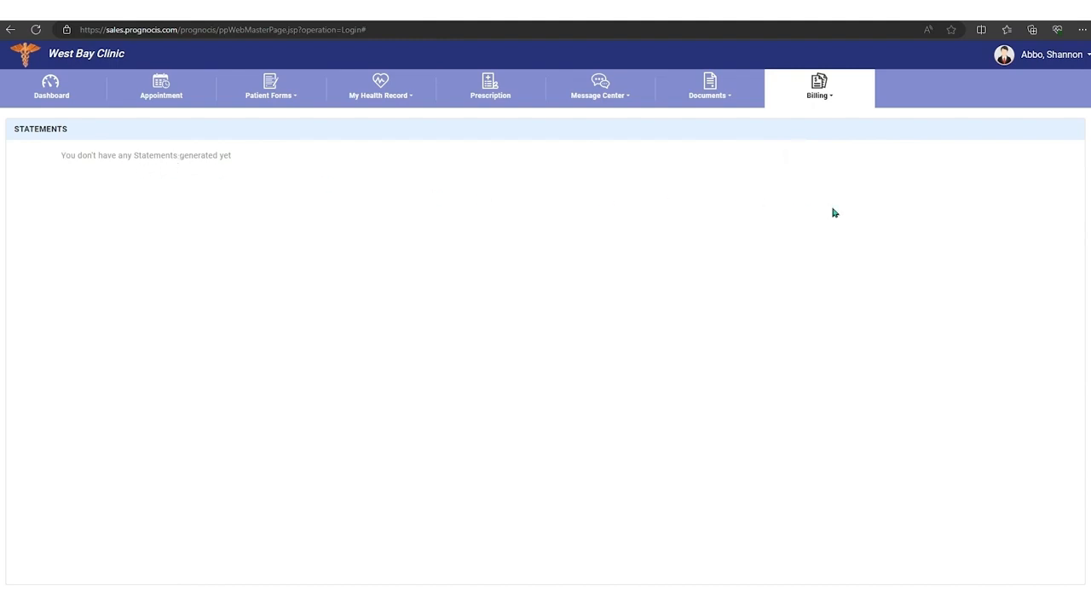
Step: View the Patient Photo dialog without changing the picture, and show the Personal Info options for the account
click(1007, 59)
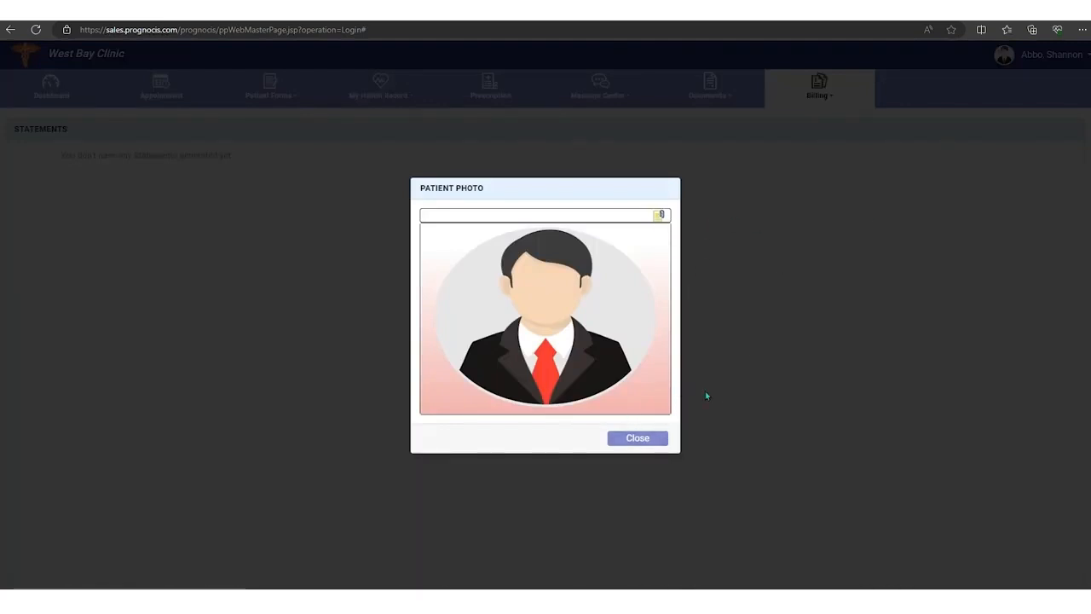
click(637, 437)
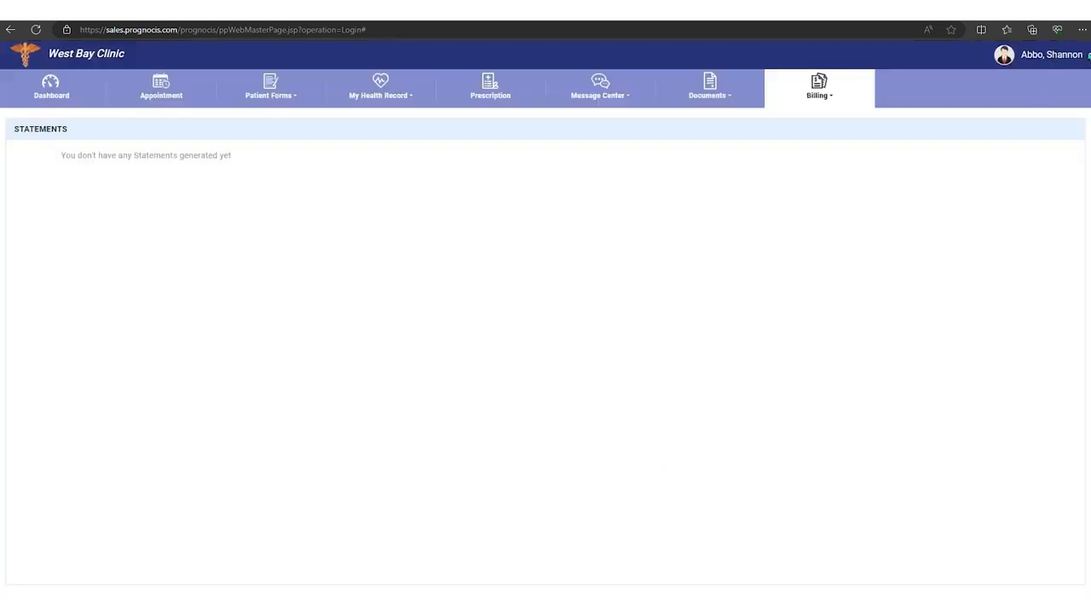
click(1086, 55)
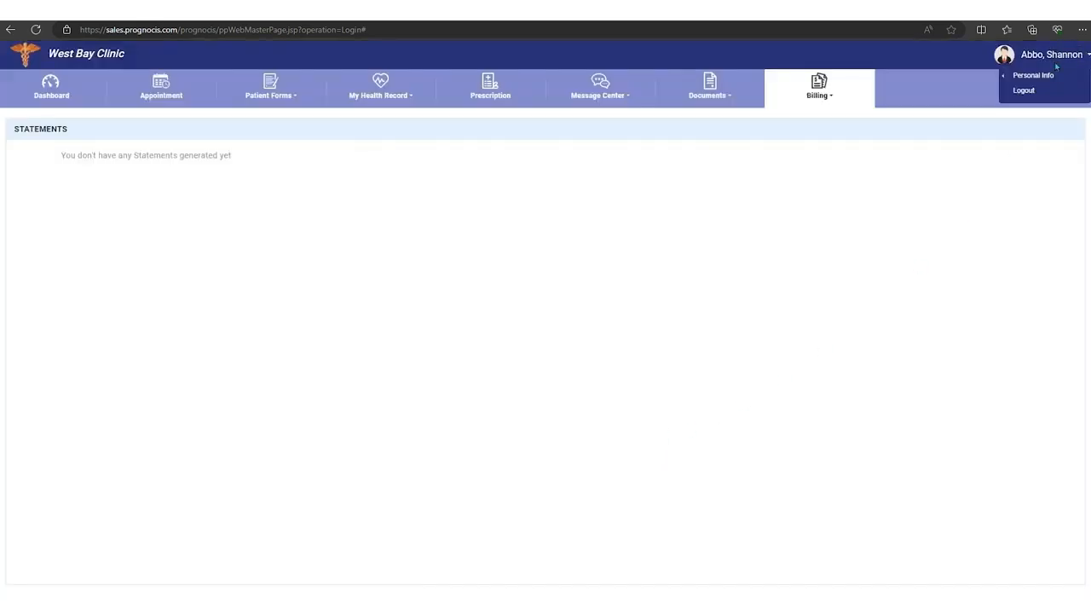
mouse_move(1040, 81)
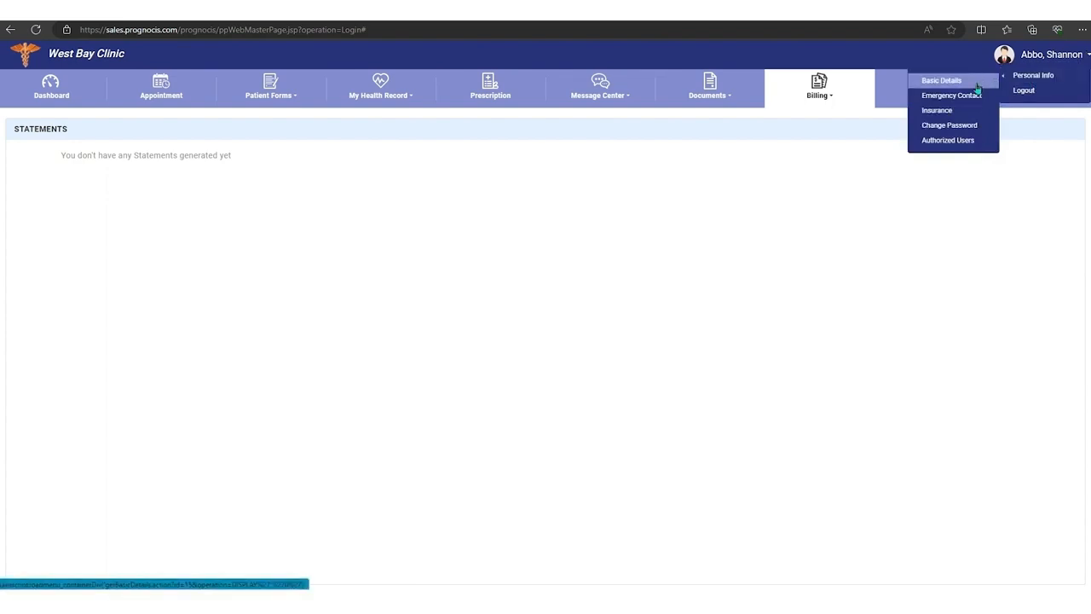